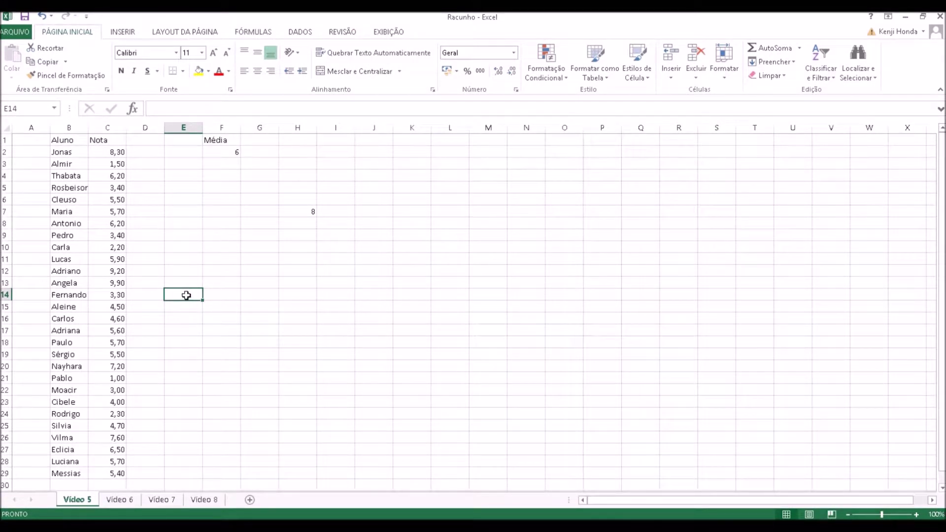
Select the Nota grades, then open Formatação Condicional to preview the icon set options
left_click_drag(99, 293, 91, 280)
left_click(172, 240)
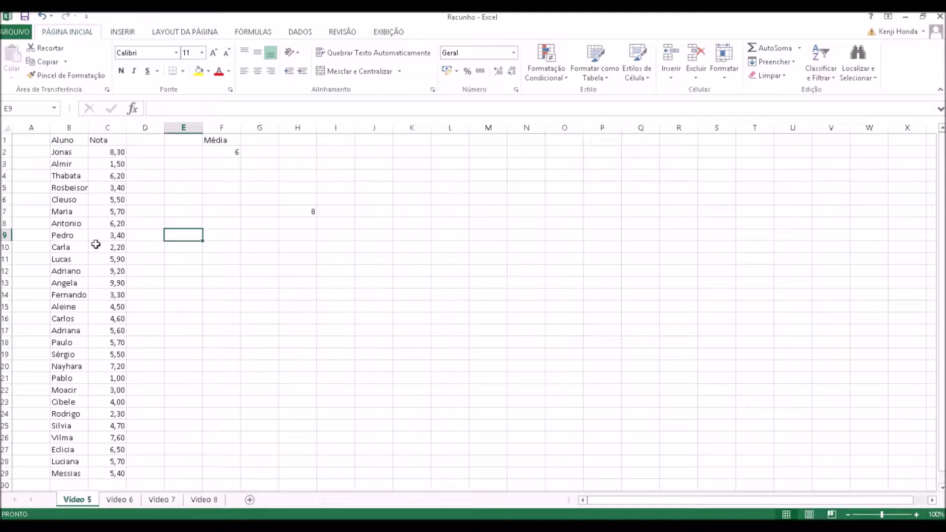
left_click_drag(114, 152, 118, 473)
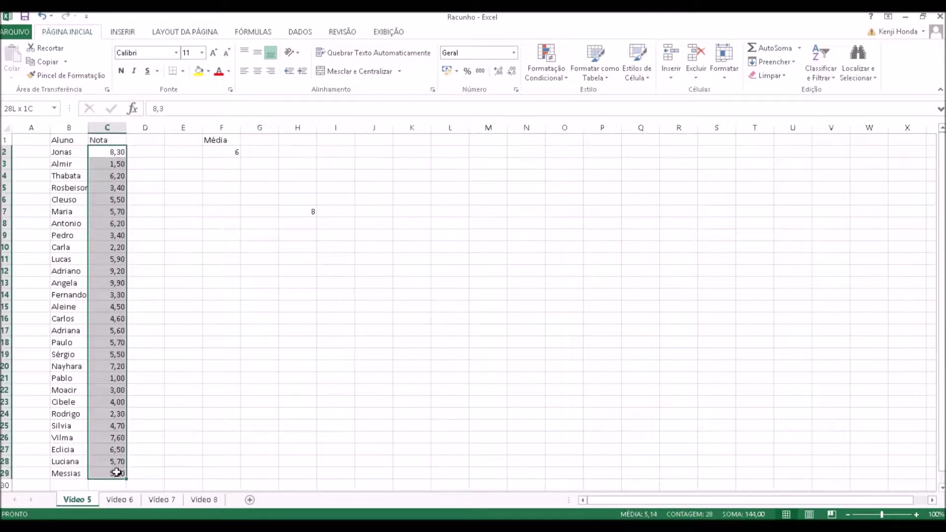
left_click(170, 343)
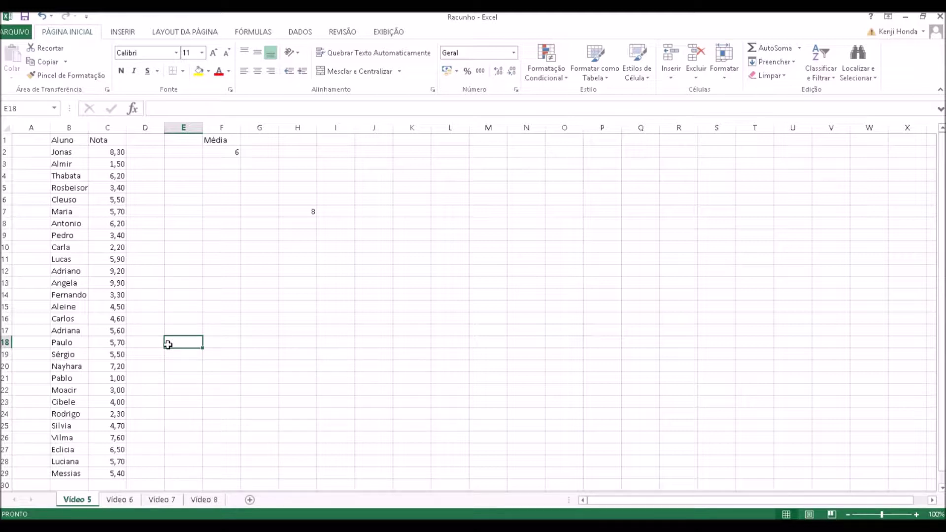
left_click(556, 78)
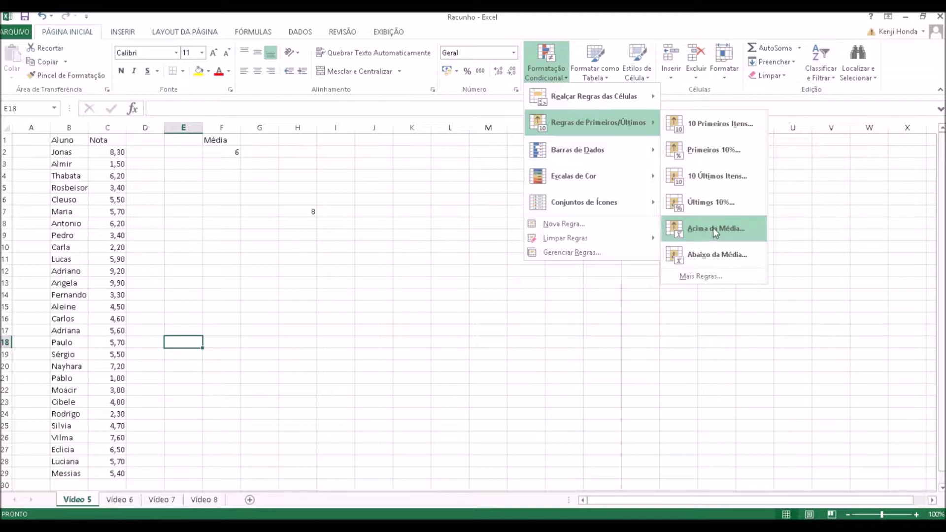
mouse_move(574, 176)
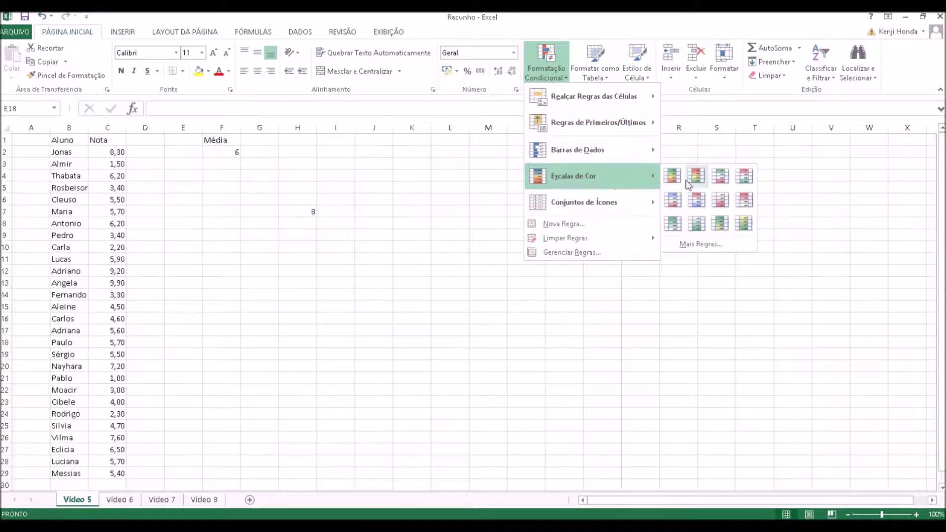
mouse_move(584, 202)
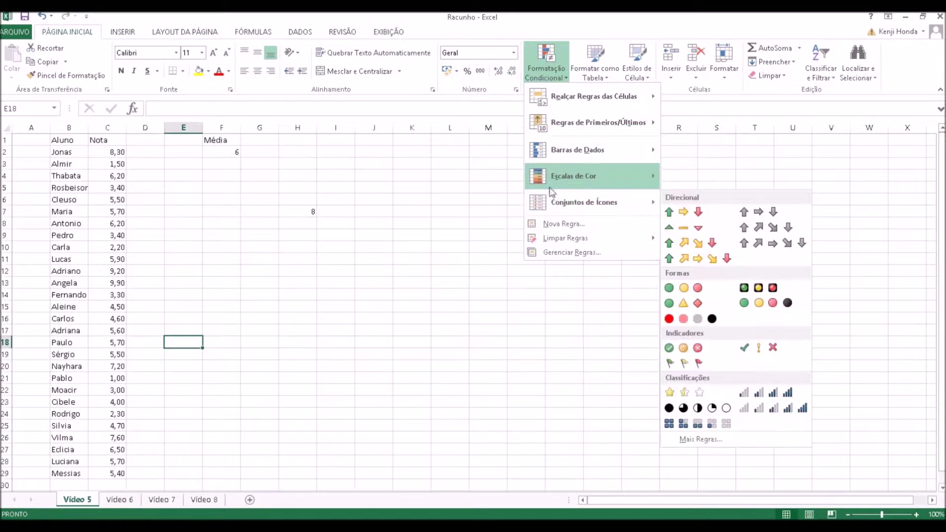
Dismiss the Formatação Condicional menu and select grades C2 through C29
left_click(498, 154)
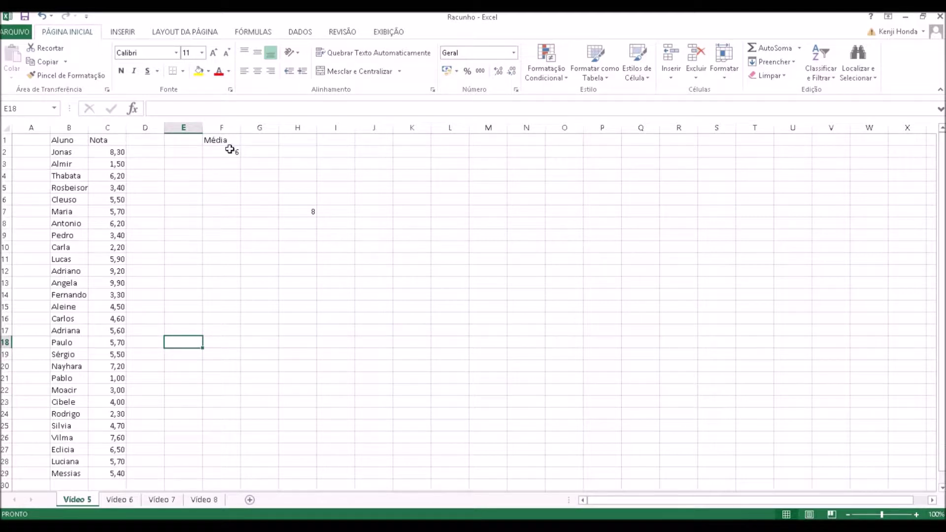
left_click_drag(116, 152, 120, 474)
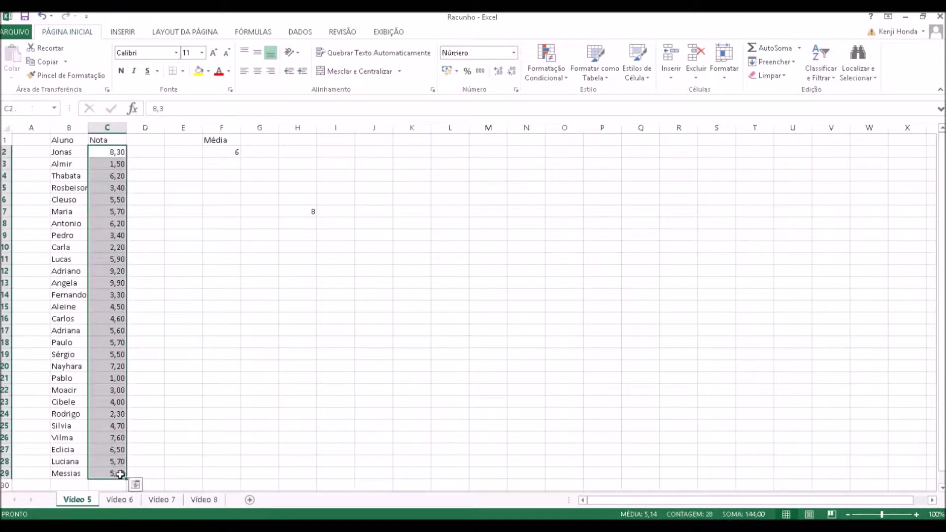
Add a 'É Maior do que' rule on C2:C29 referencing $F$2 with green fill and dark green text
left_click(552, 74)
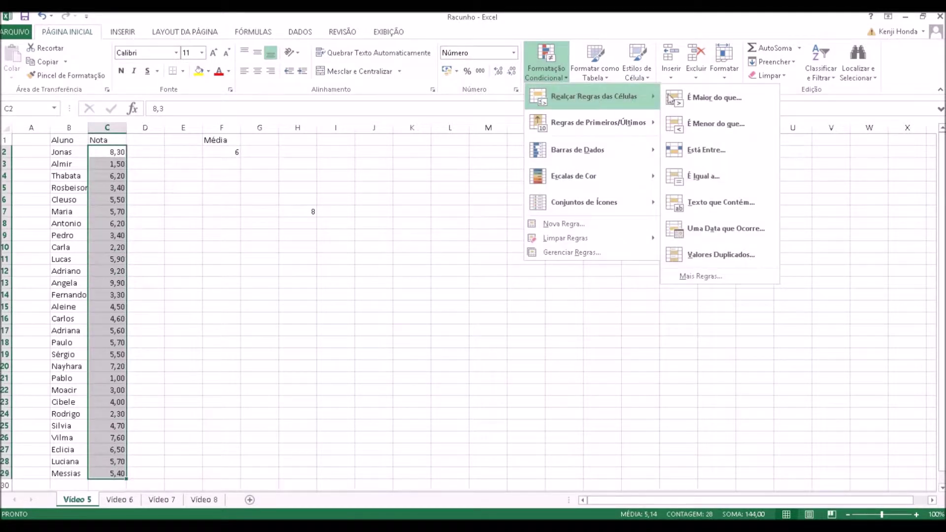
mouse_move(593, 96)
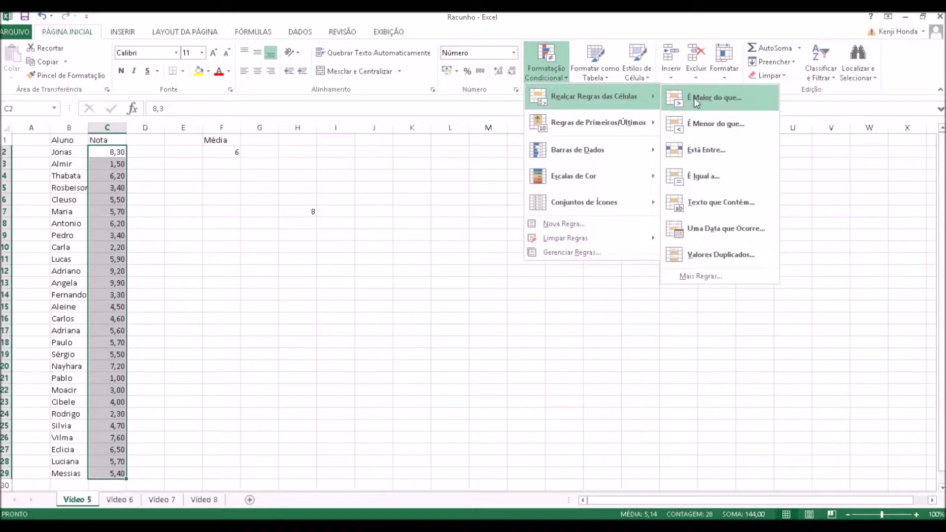
left_click(720, 98)
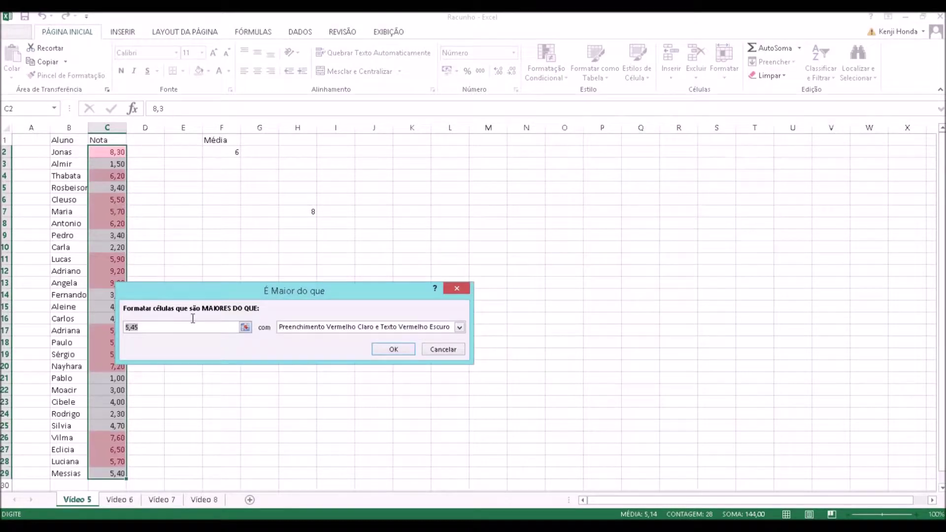
key("Delete")
type("6")
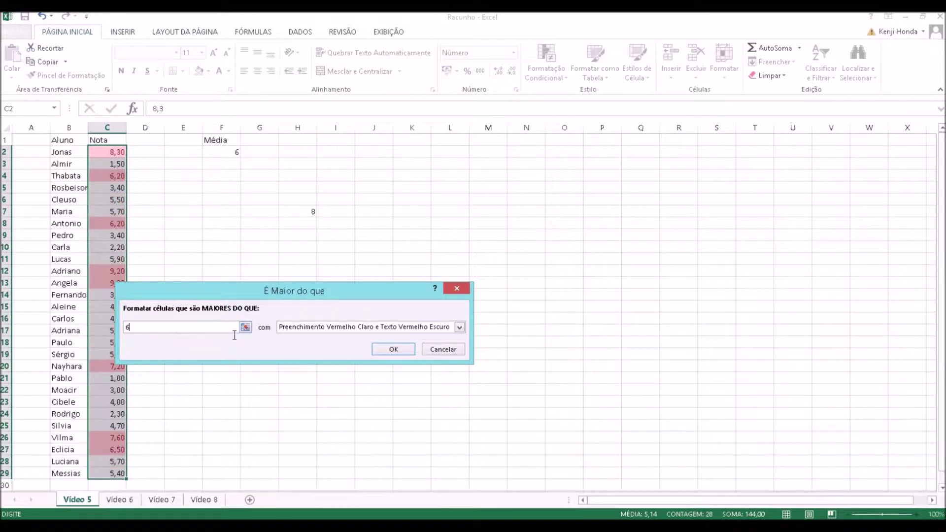
key("BackSpace")
left_click(231, 152)
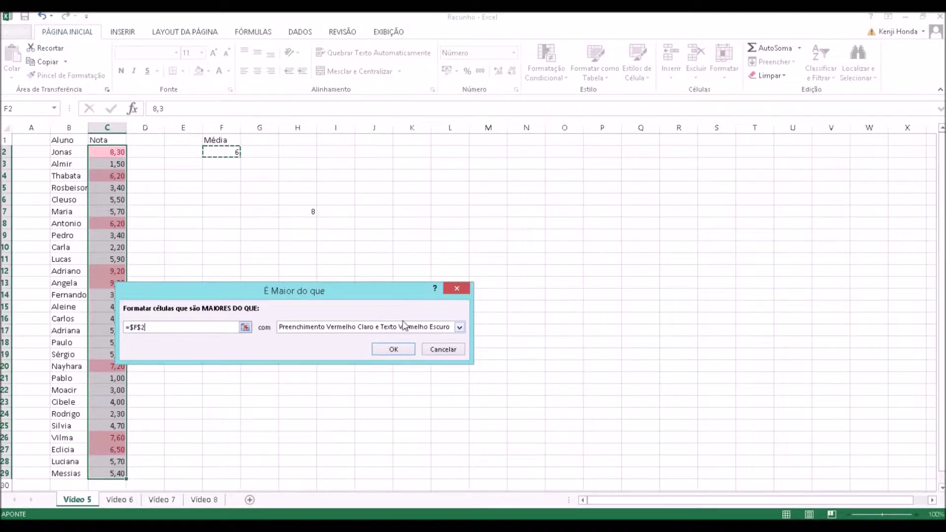
left_click(460, 328)
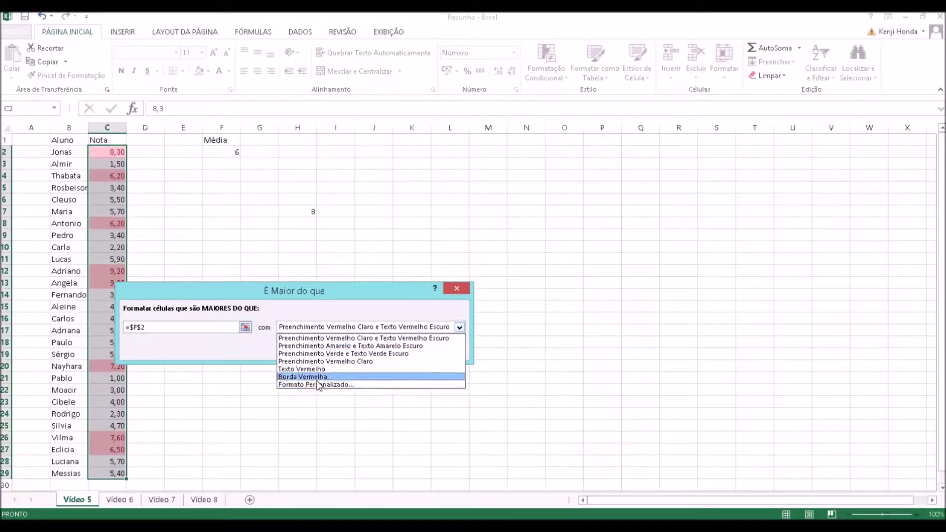
left_click(366, 355)
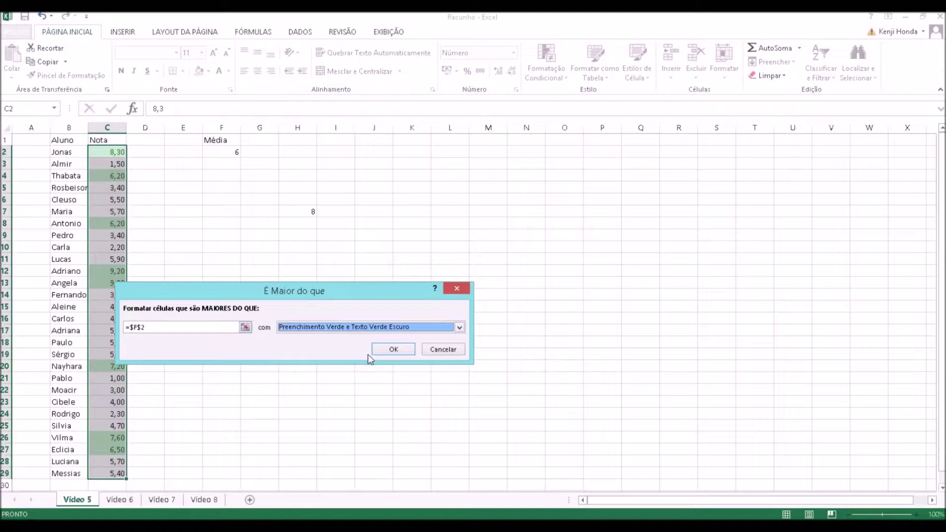
left_click(395, 350)
left_click(218, 249)
left_click(120, 152)
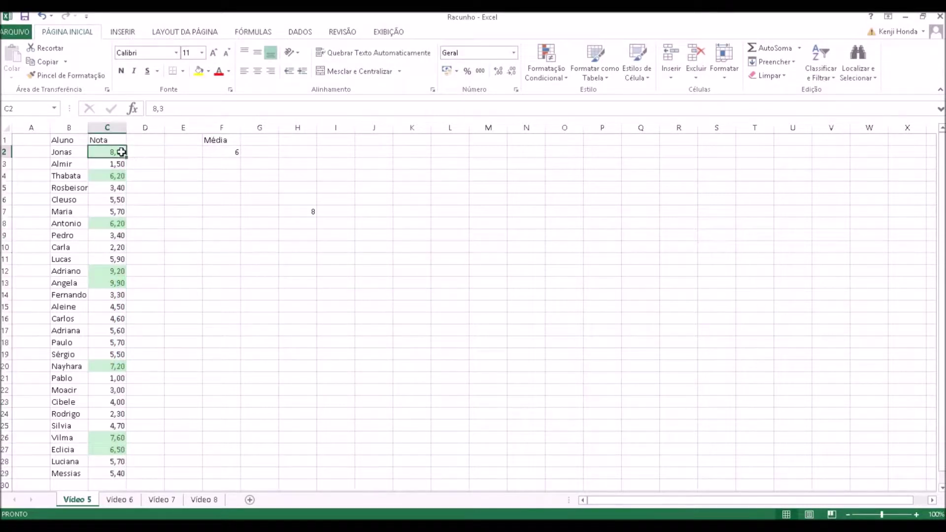
left_click(121, 175)
left_click(117, 224)
left_click(114, 282)
left_click(113, 271)
left_click(110, 367)
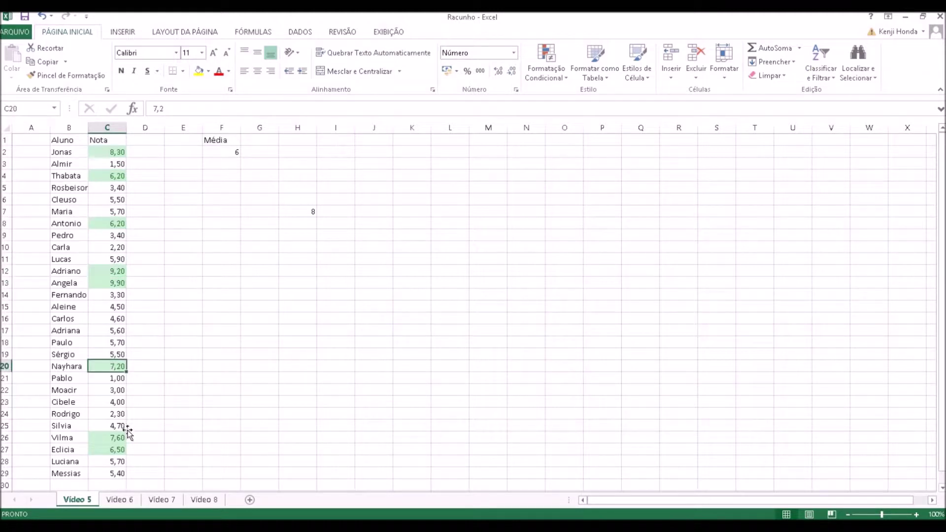
left_click(145, 271)
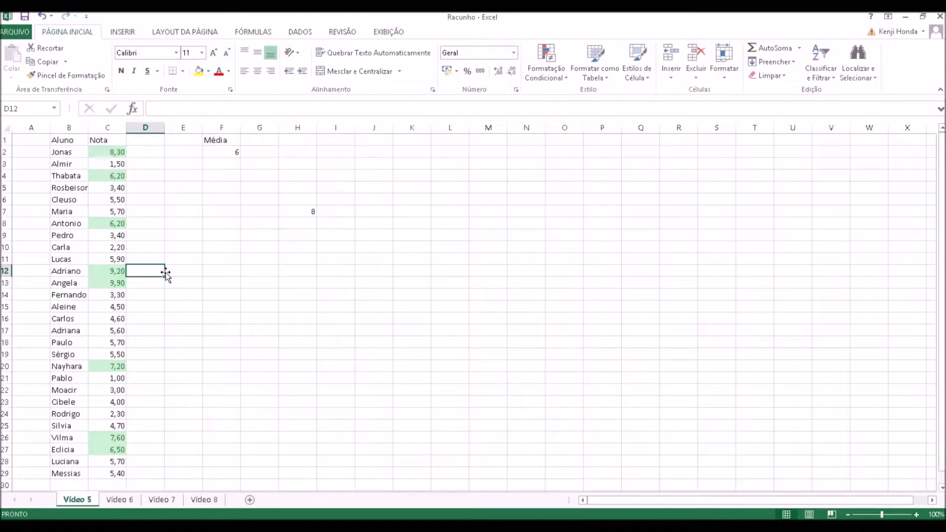
left_click(96, 190)
left_click(141, 270)
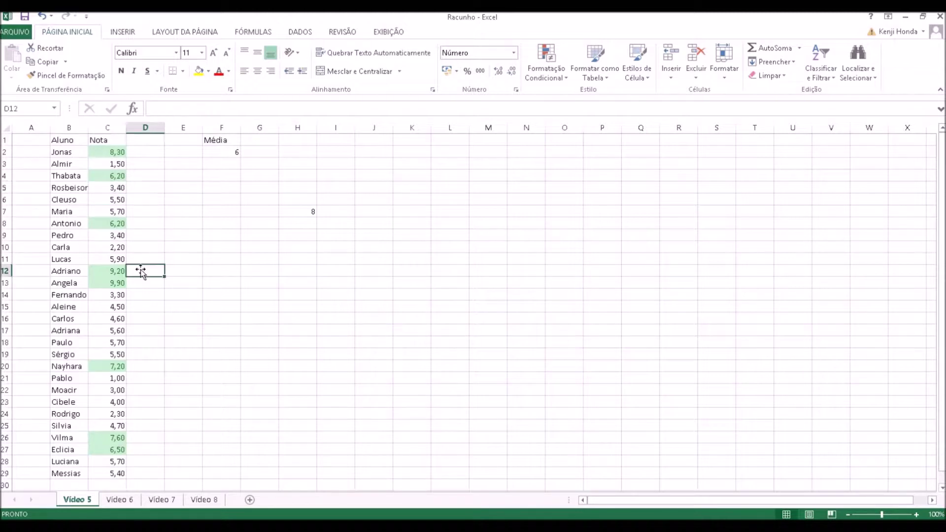
left_click(560, 77)
mouse_move(594, 96)
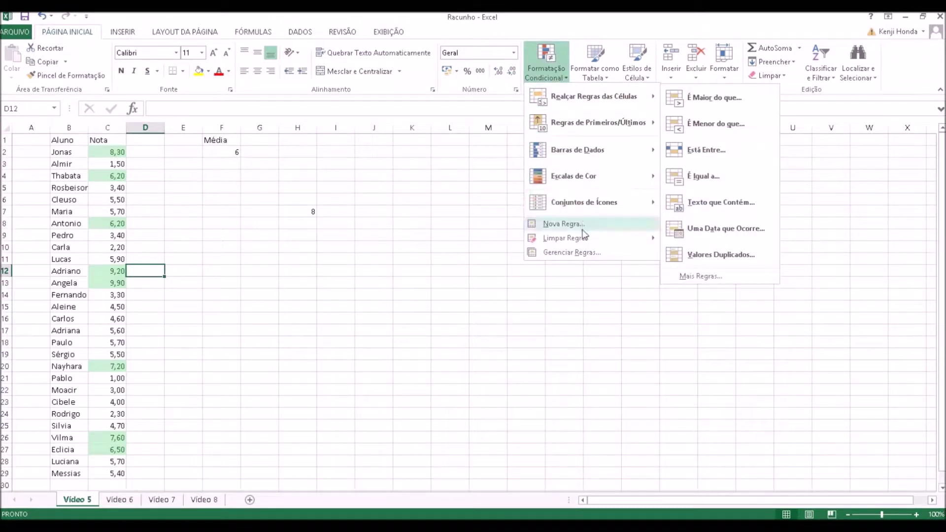
left_click(571, 253)
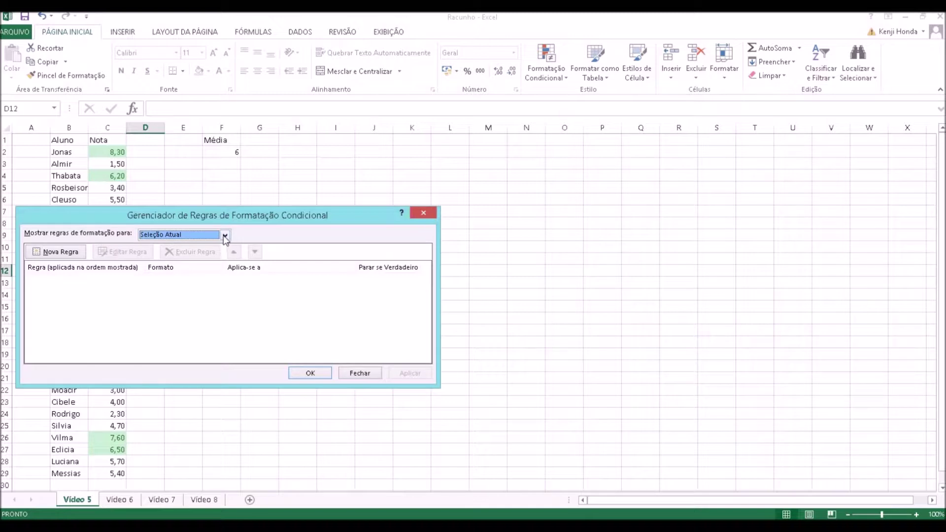
left_click_drag(215, 220, 506, 226)
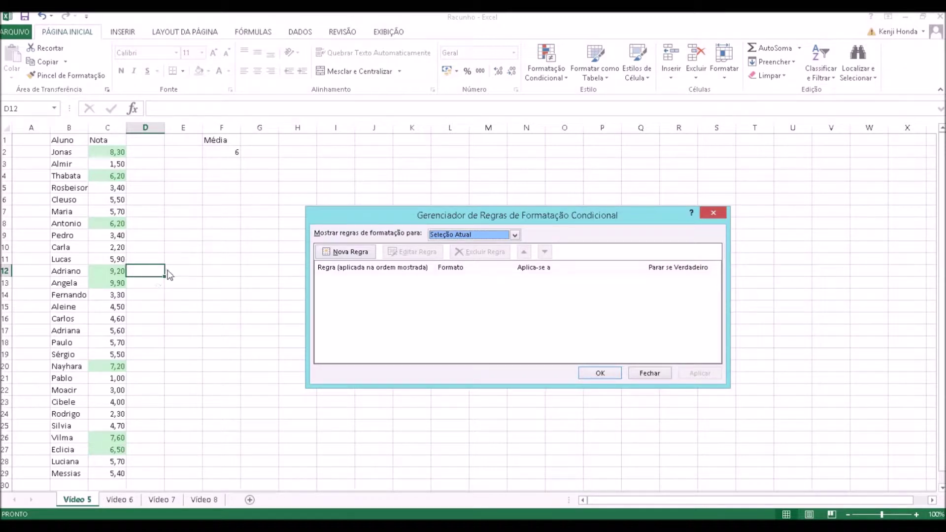
left_click(514, 235)
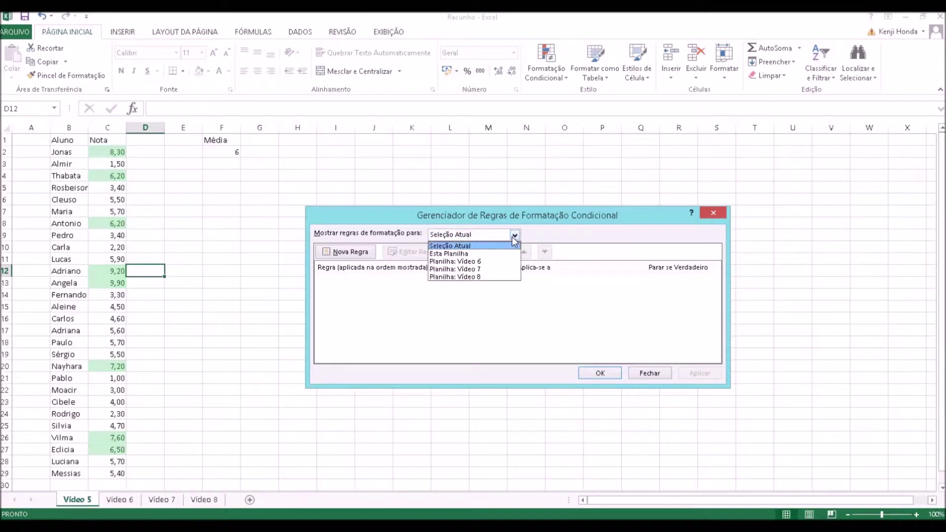
left_click(495, 255)
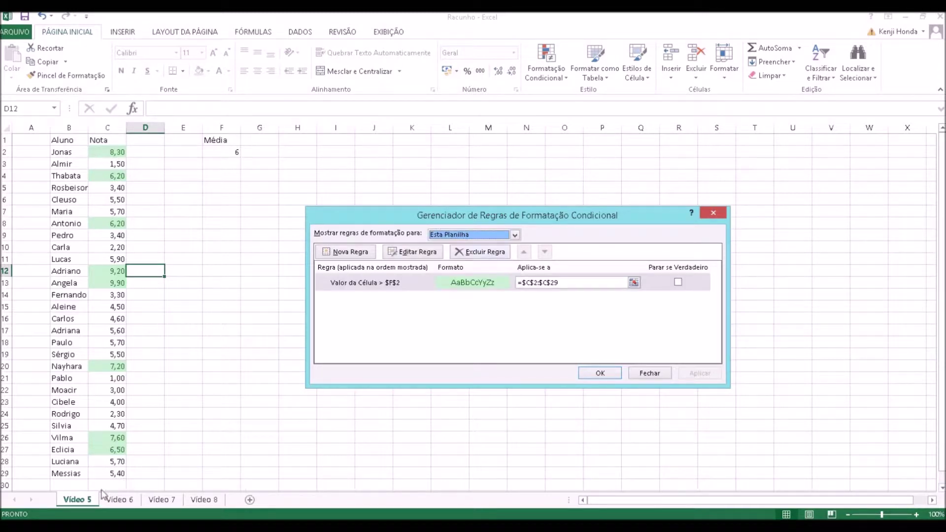
left_click(458, 285)
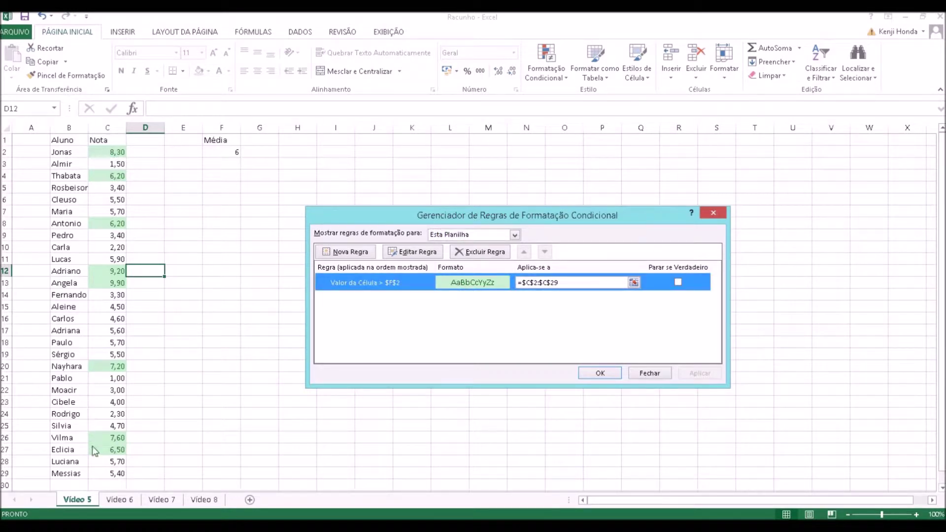
left_click(712, 215)
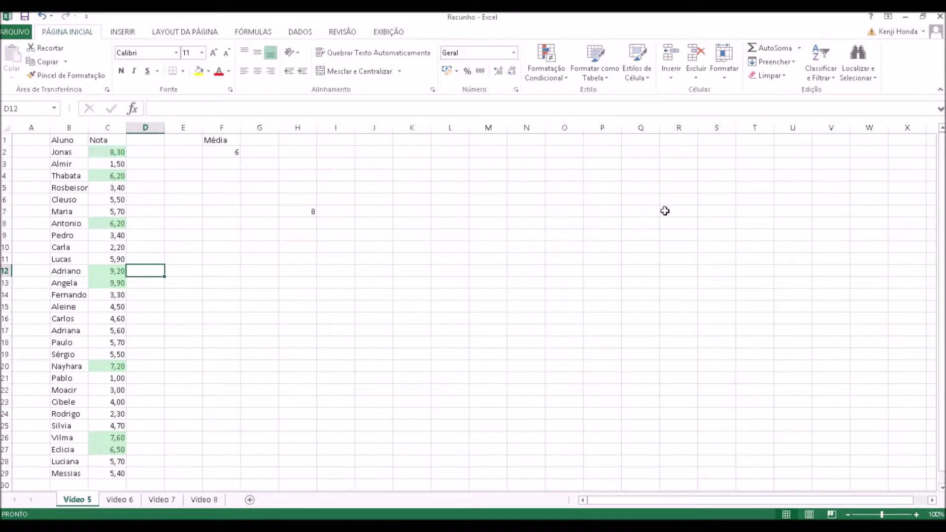
left_click(488, 211)
left_click_drag(117, 152, 110, 473)
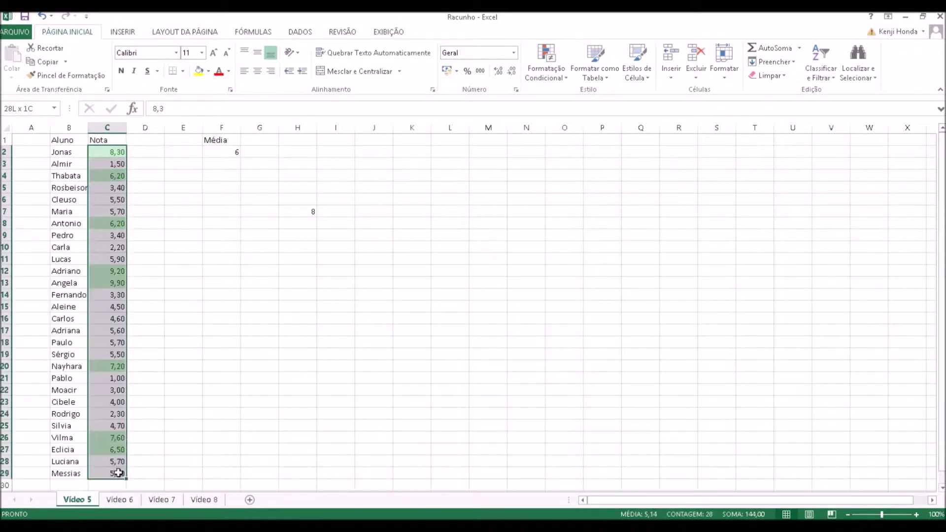
left_click(546, 69)
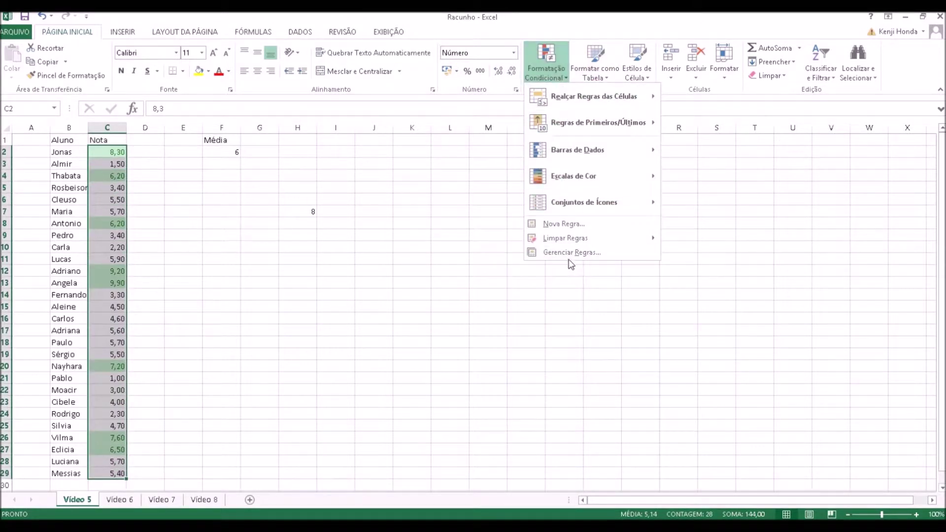
left_click(569, 253)
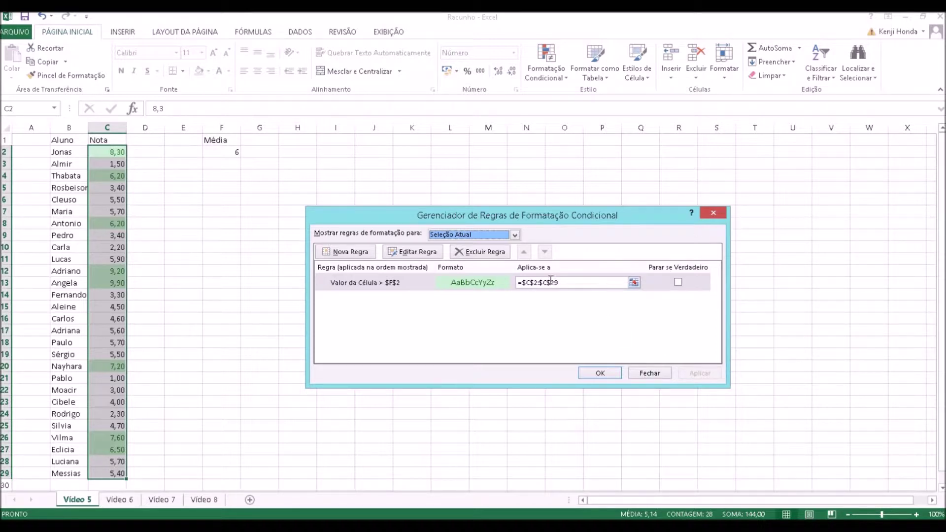
left_click(488, 283)
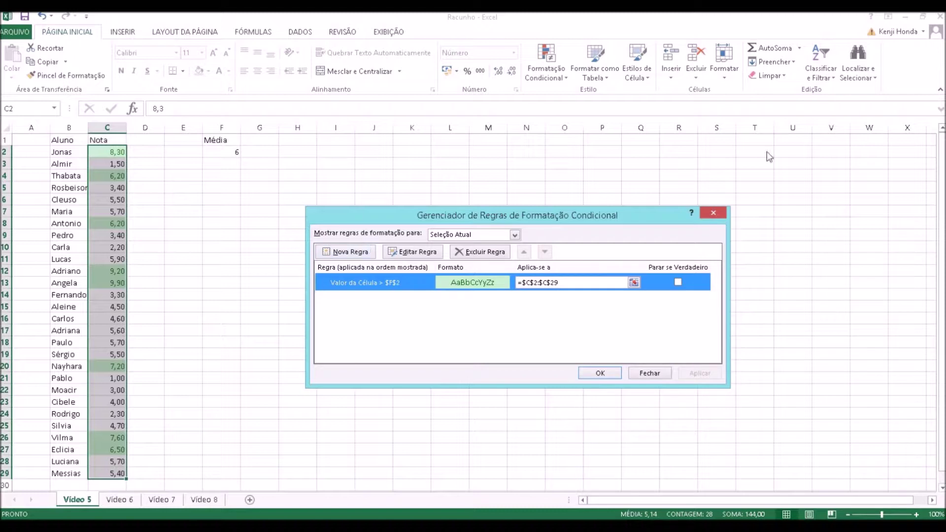
left_click(705, 215)
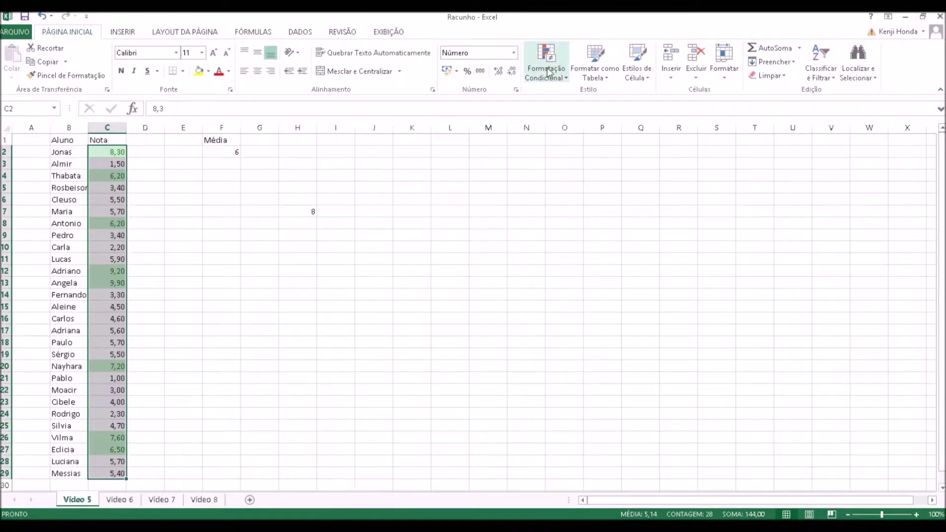
left_click_drag(323, 234, 327, 225)
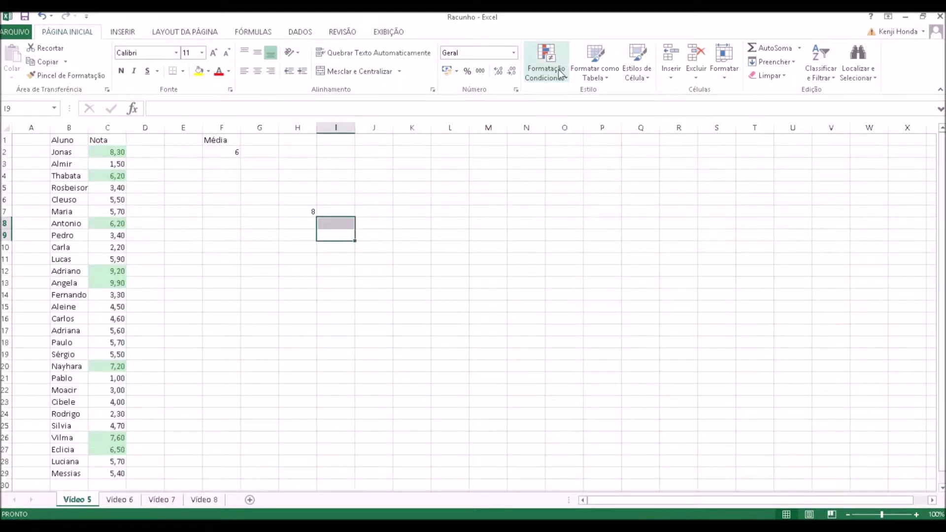
left_click(560, 74)
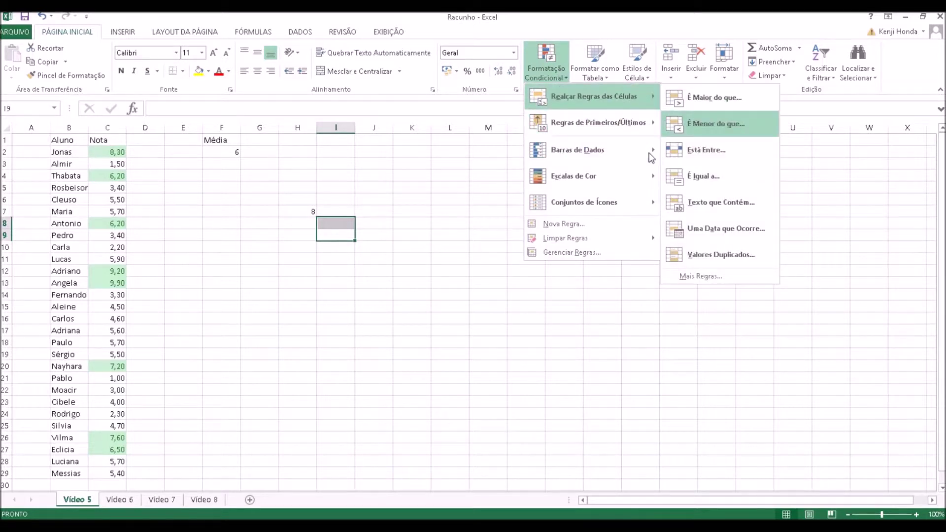
mouse_move(566, 238)
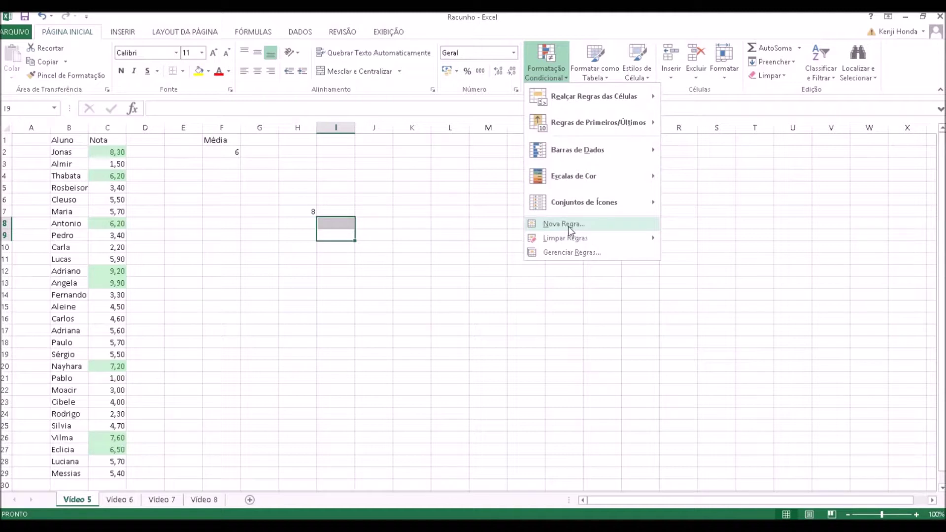
left_click(570, 227)
left_click(458, 251)
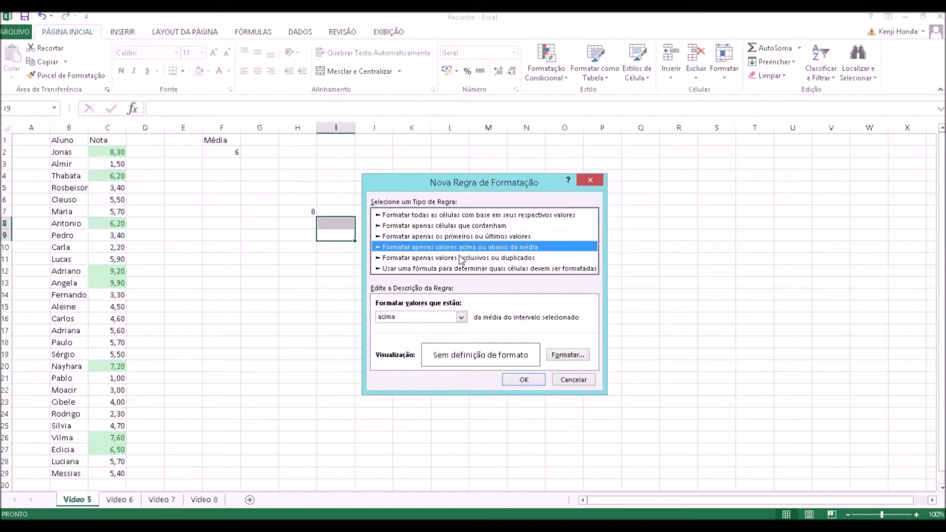
left_click(447, 237)
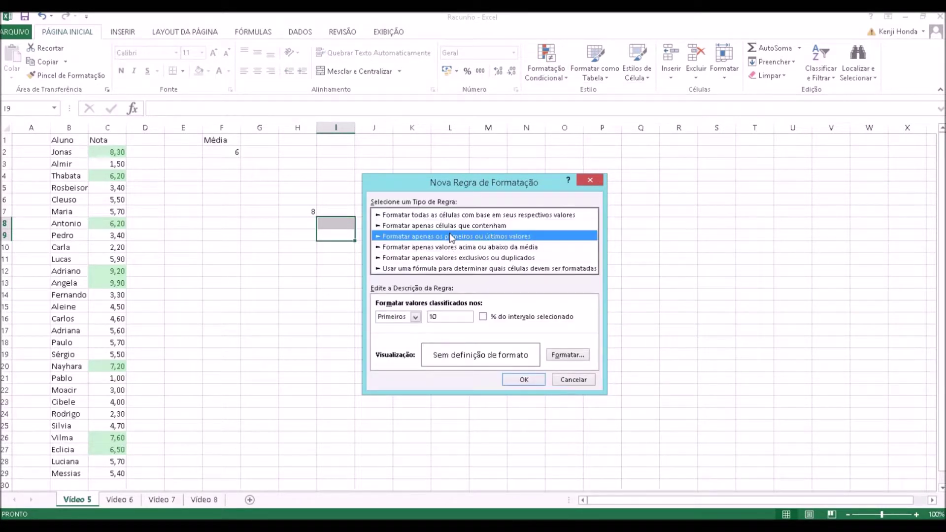
left_click(449, 258)
left_click(450, 268)
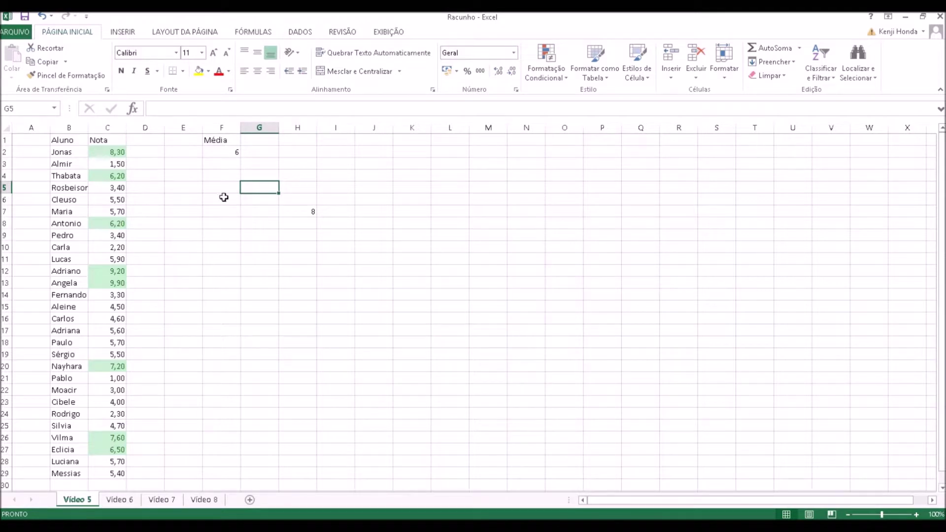
left_click(260, 142)
Enter the heading Trabalho in G1 and the value 0,5 in G2
type("Trabalho")
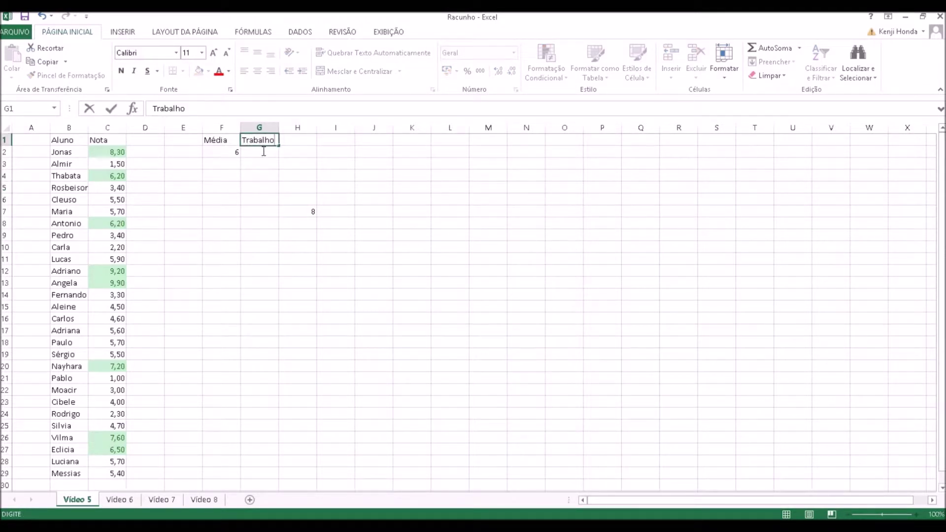
key("Return")
type("0,5")
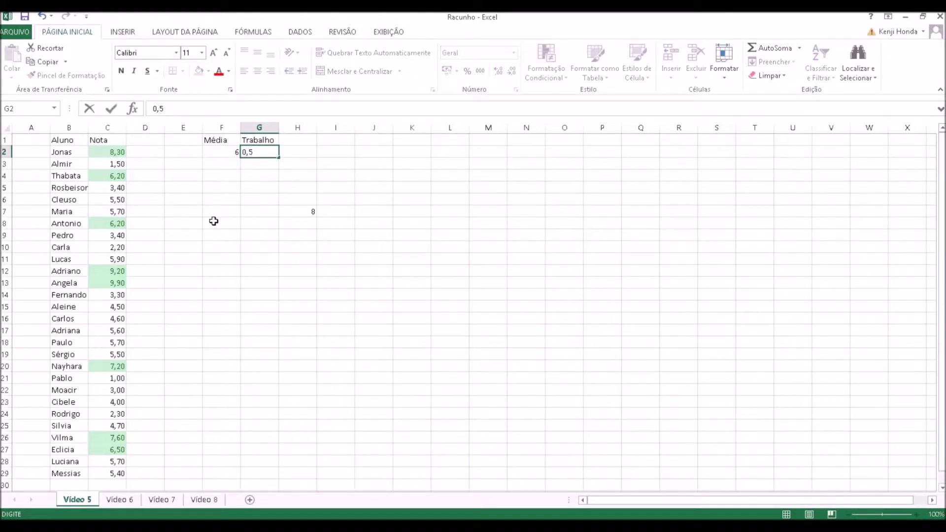
left_click(216, 221)
Select all the grades C2:C29 with Ctrl+Shift+Down from C2
left_click(117, 152)
double_click(117, 152)
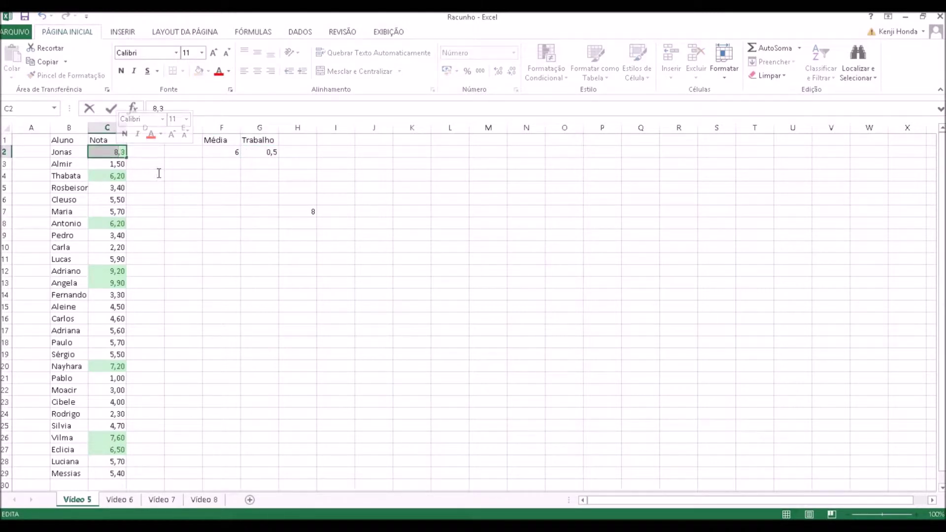
left_click(158, 172)
mouse_move(116, 152)
left_mouse_down()
mouse_move(131, 446)
mouse_move(220, 254)
left_mouse_up()
left_click(221, 248)
left_click(114, 152)
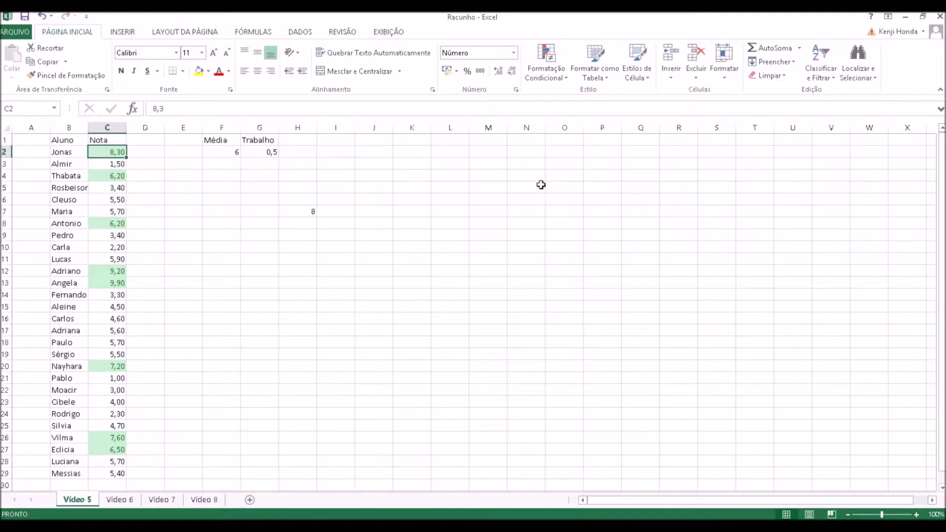
key("ctrl+shift+Down")
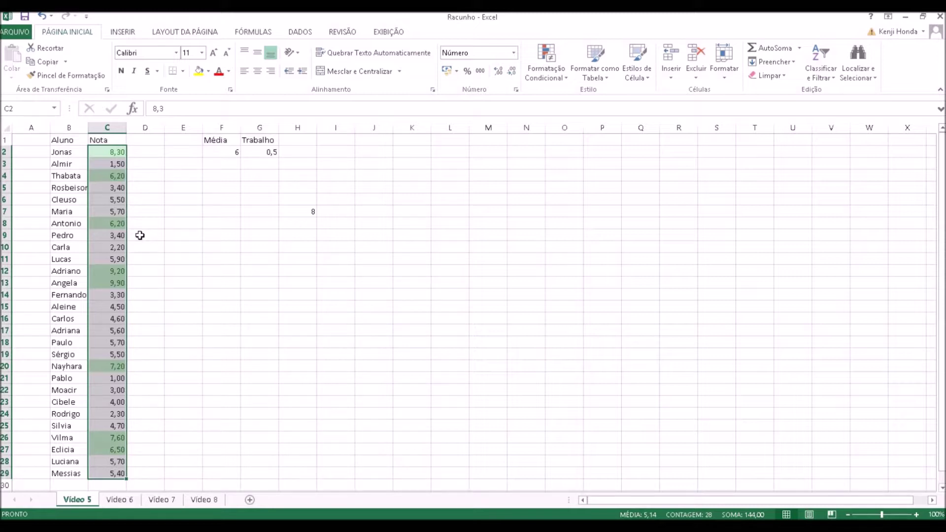
Add a Less Than rule referencing $F$2 with light red fill and dark red text
left_click(561, 74)
mouse_move(593, 96)
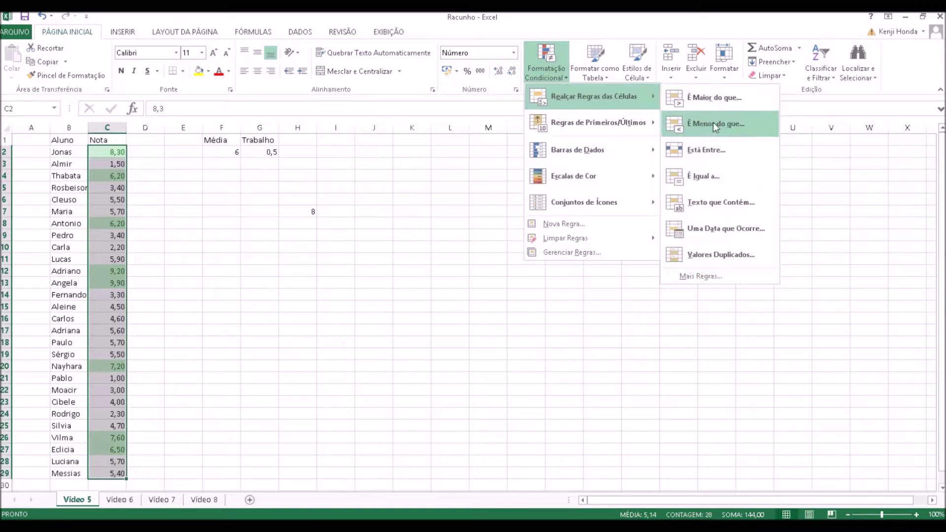
left_click(716, 124)
left_click(226, 153)
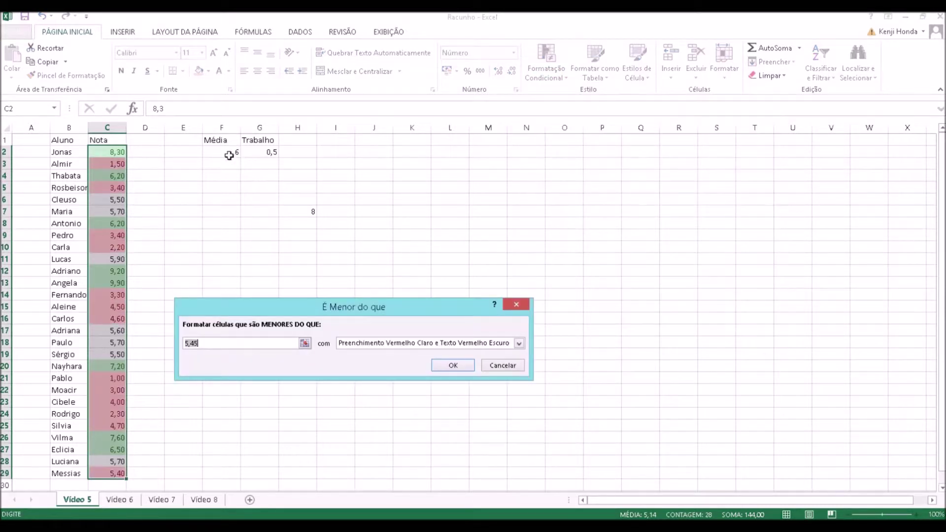
left_click(453, 365)
left_click(297, 330)
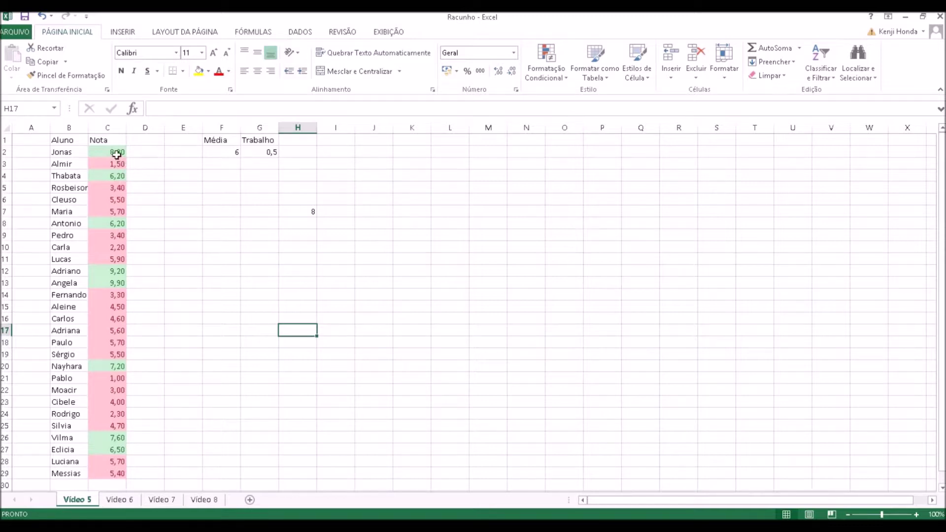
left_click_drag(116, 152, 106, 474)
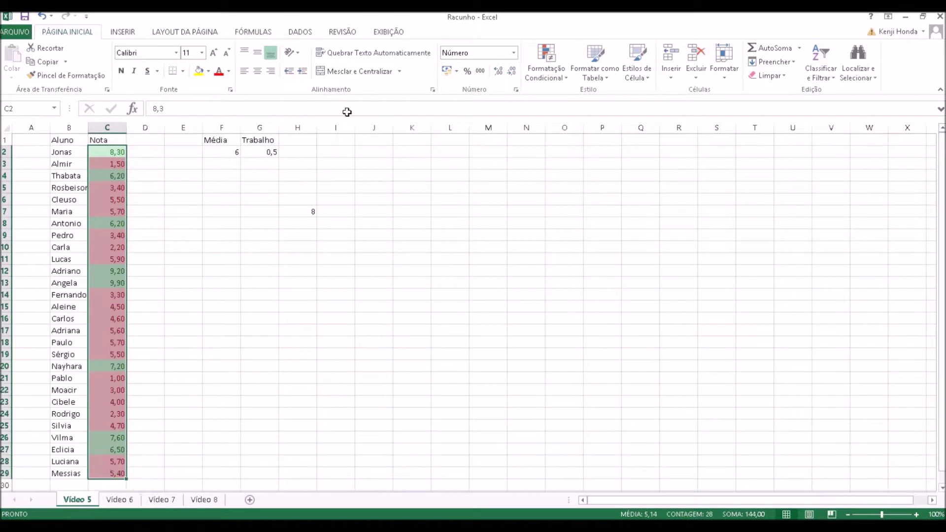
Create a new cell-value rule for grades between =$F$2-$G$2 and =$F$2
left_click(545, 76)
left_click(561, 226)
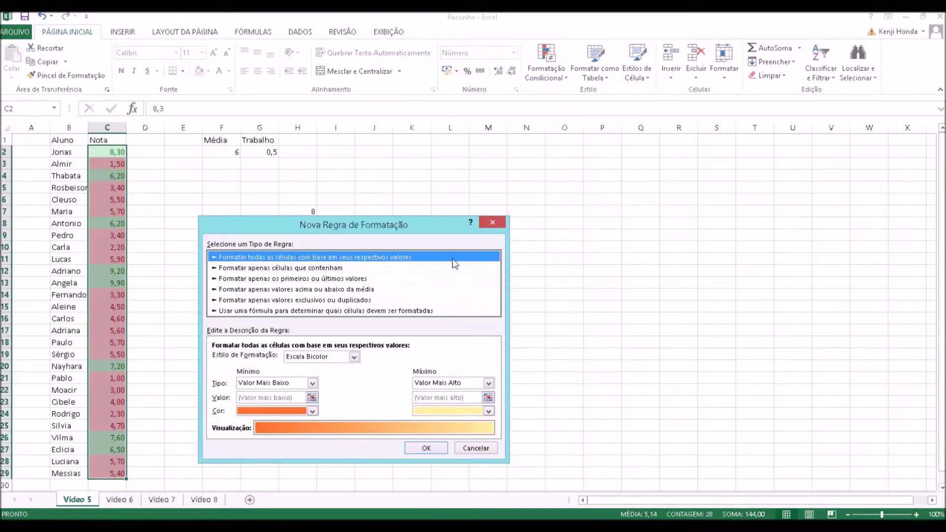
left_click(310, 269)
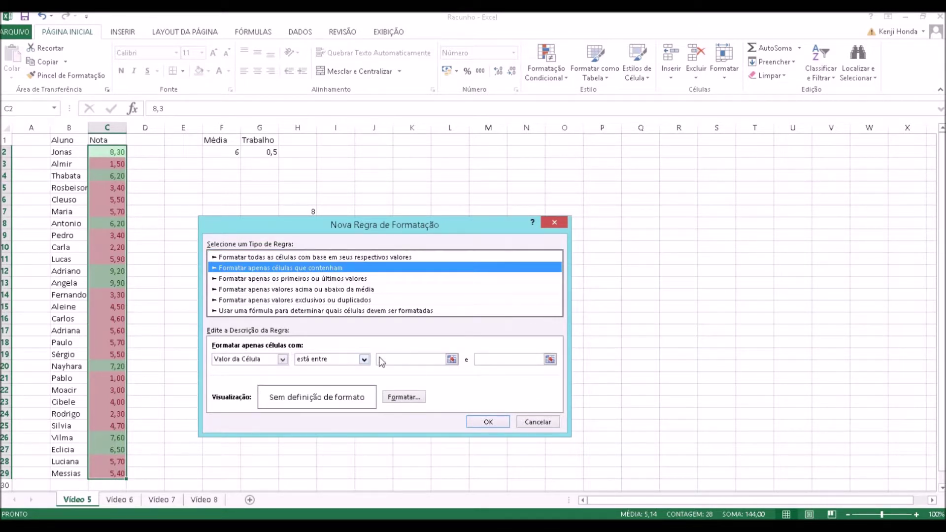
left_click(451, 360)
left_click(232, 151)
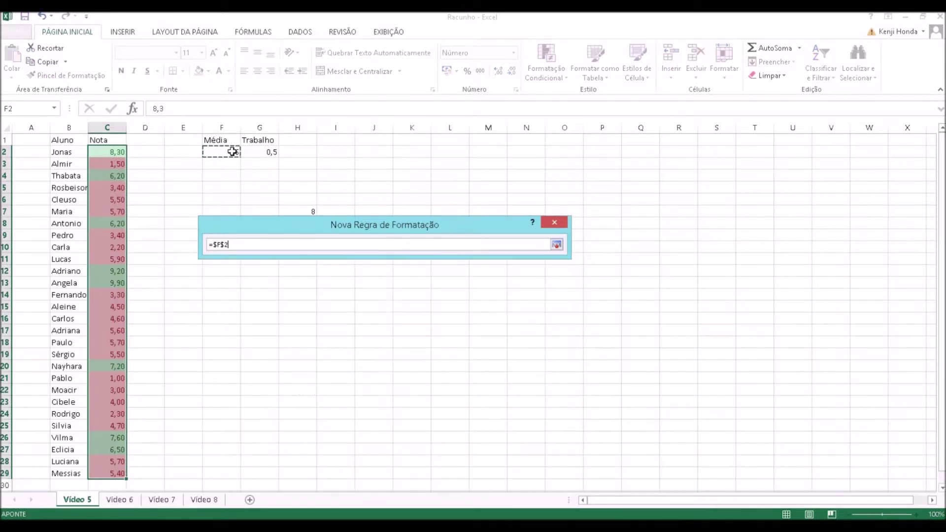
type("-")
left_click(269, 151)
key("Return")
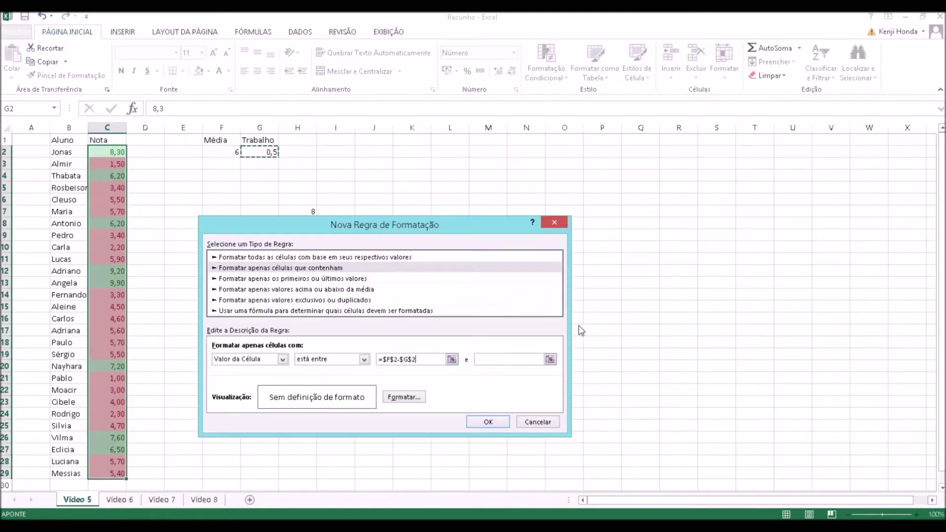
left_click(550, 359)
left_click(231, 148)
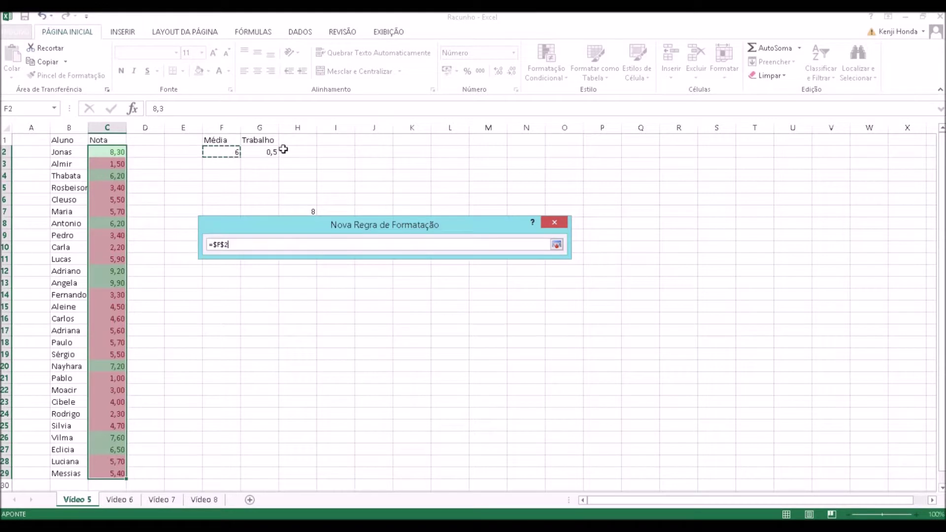
key("Return")
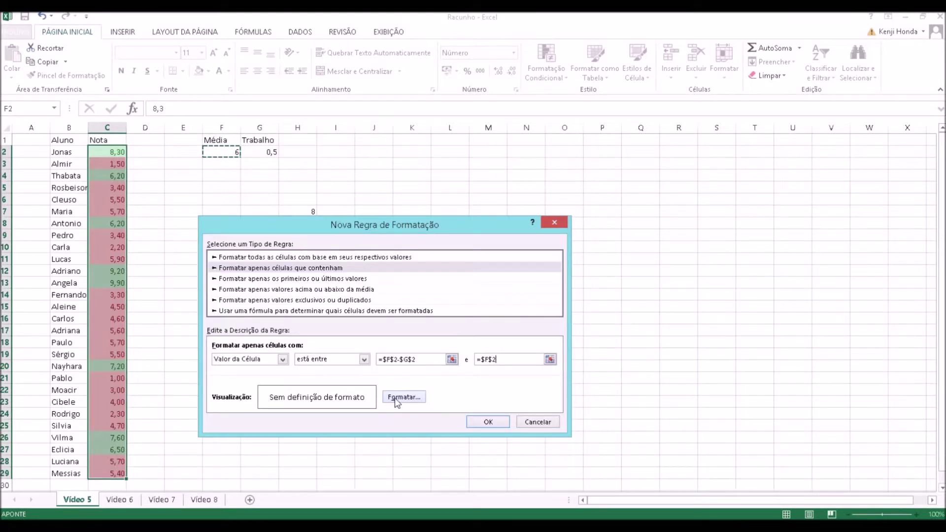
Give the between rule an orange fill and apply it to the grades
left_click(402, 398)
left_click(231, 313)
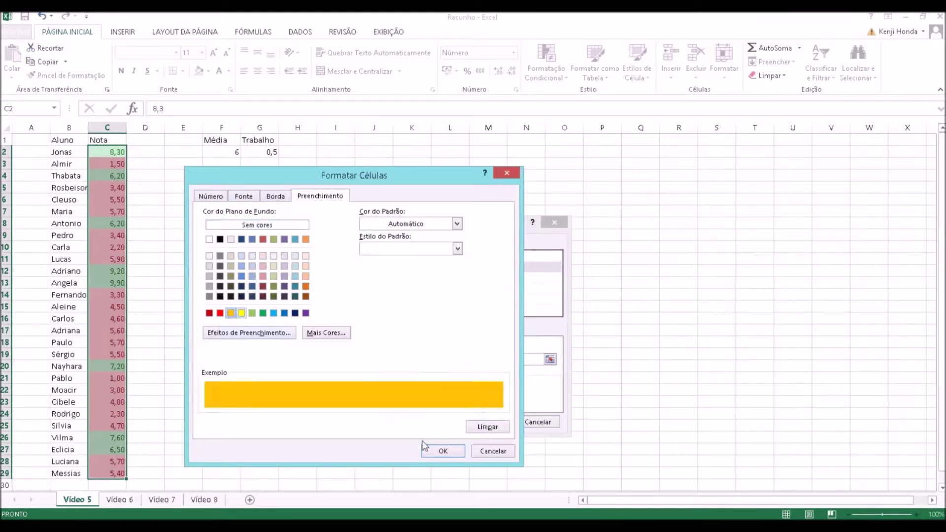
left_click(444, 451)
left_click(481, 420)
left_click(180, 235)
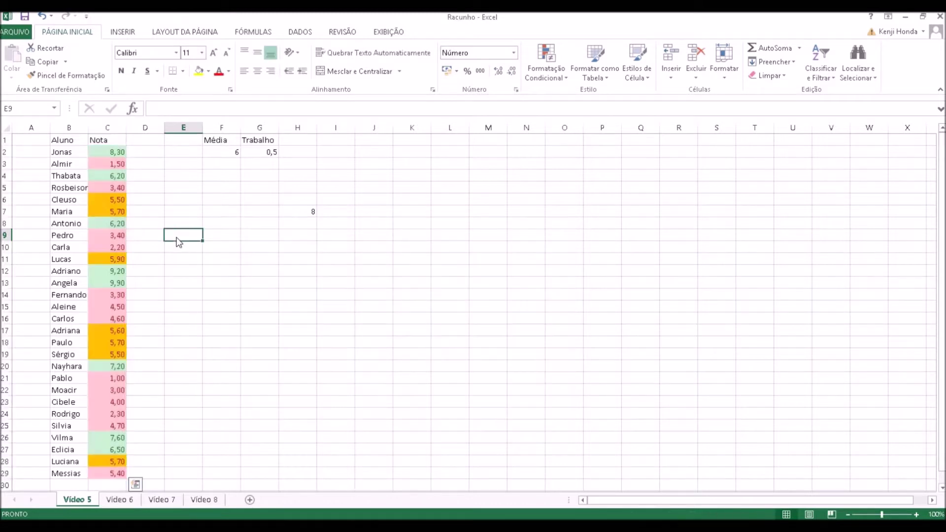
left_click(121, 199)
left_click(117, 153)
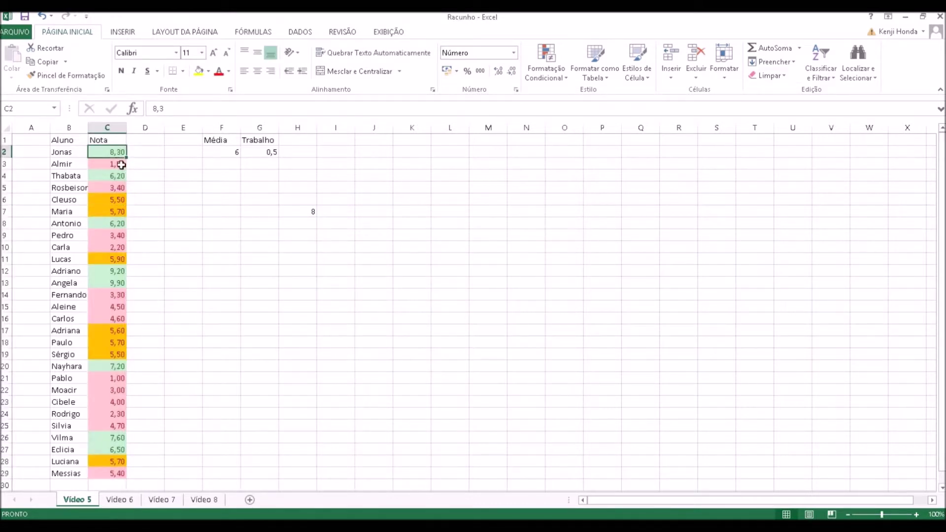
left_click(114, 190)
left_click(120, 237)
left_click(116, 318)
left_click(108, 197)
left_click(117, 213)
left_click(123, 264)
left_click(123, 341)
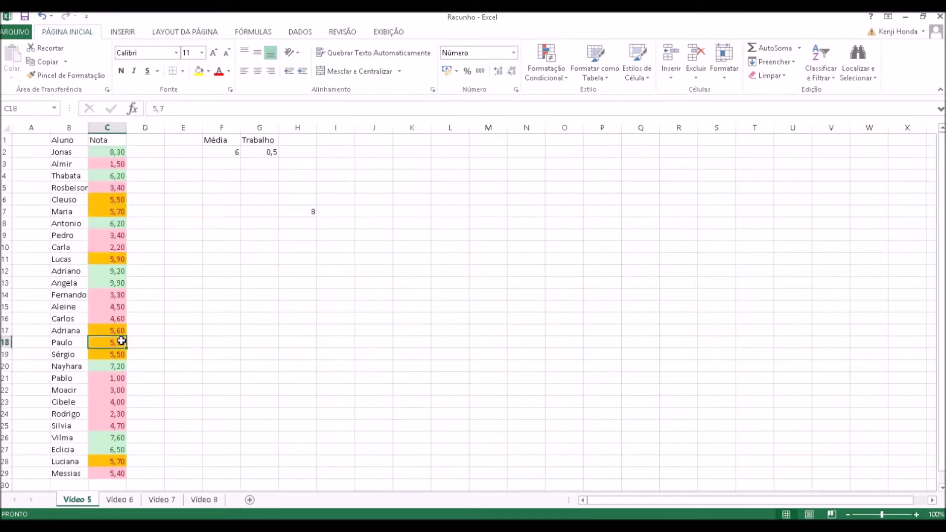
left_click(121, 461)
left_click(122, 235)
left_click(123, 199)
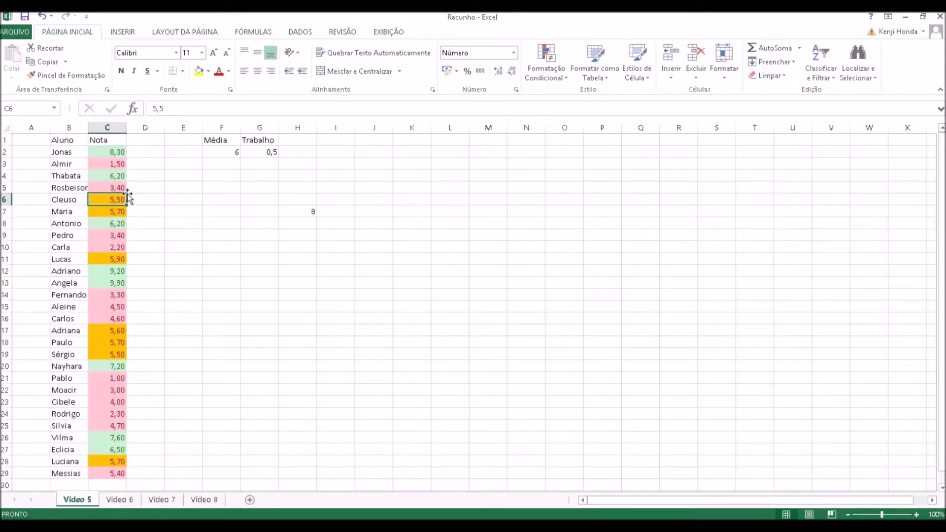
left_click(120, 187)
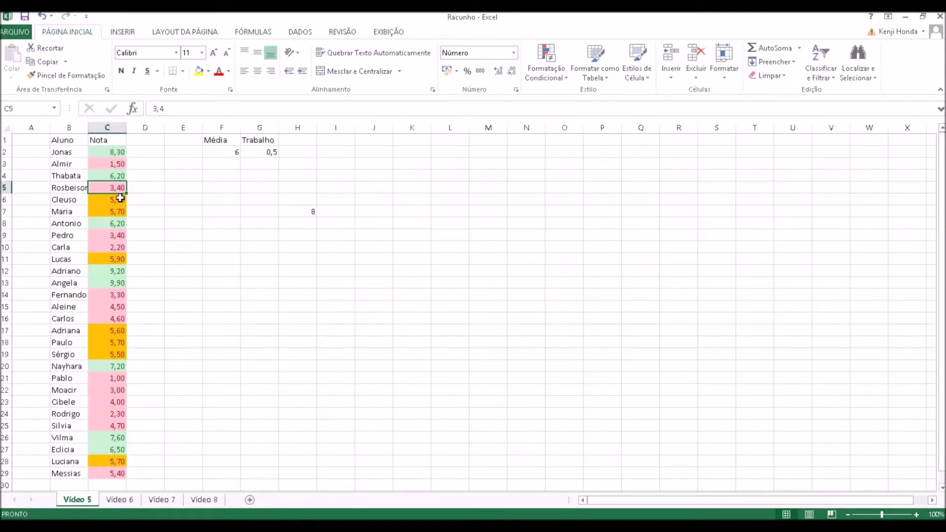
left_click(116, 200)
left_click(114, 223)
left_click(118, 188)
left_click_drag(117, 183, 117, 186)
left_click(120, 213)
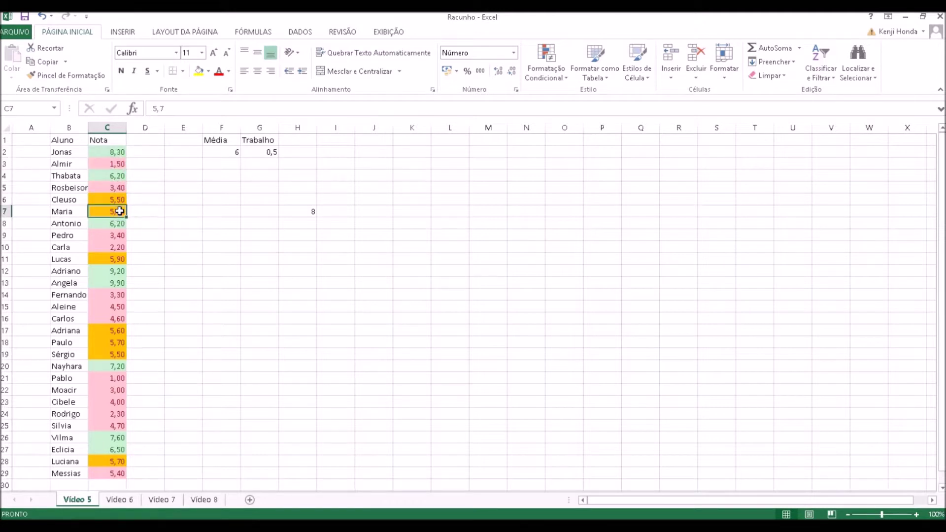
left_click(183, 203)
left_click(166, 271)
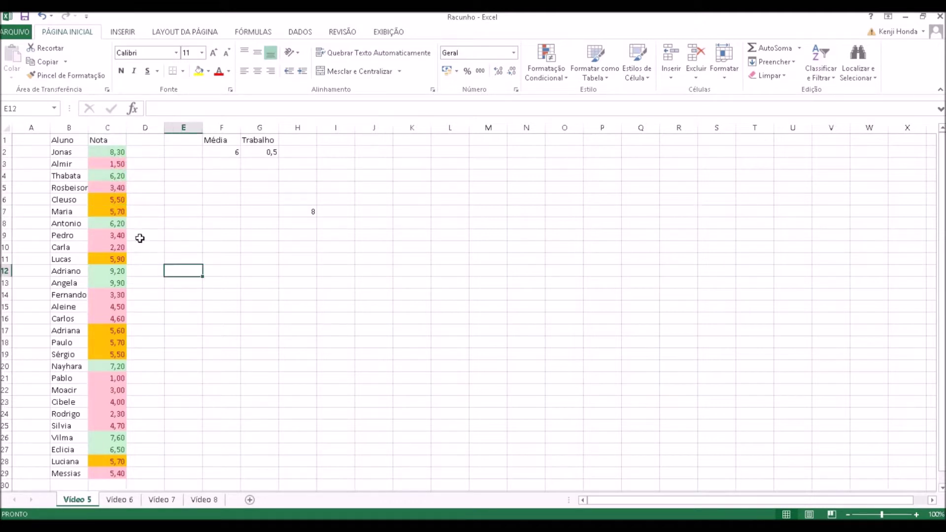
left_click(117, 203)
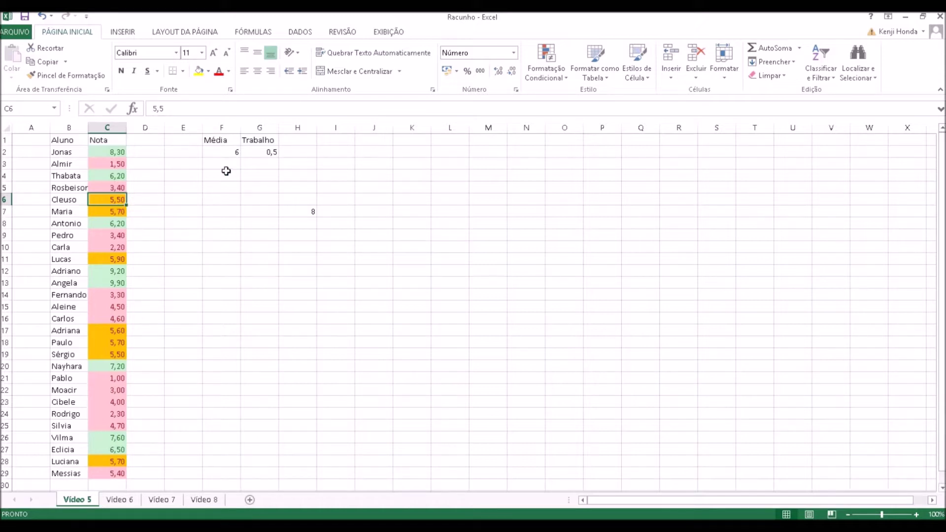
left_click(230, 153)
left_click(118, 198)
left_click(232, 154)
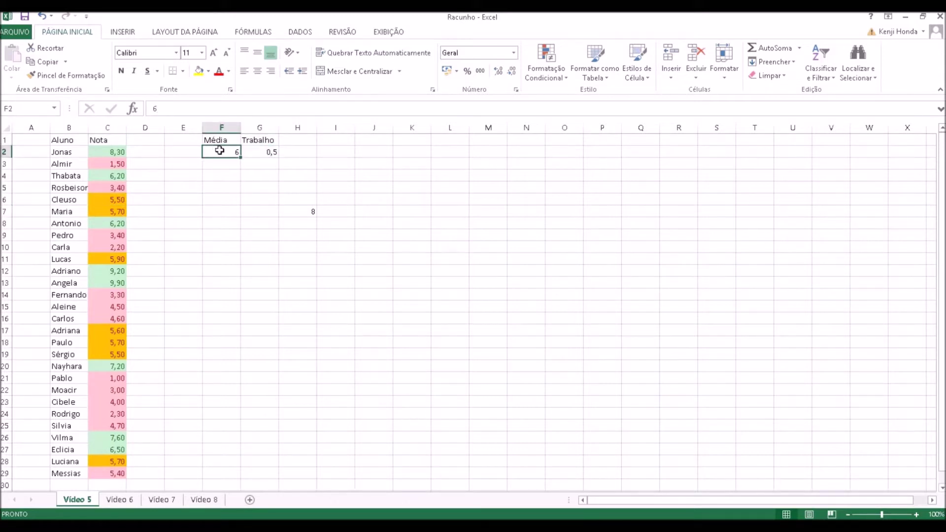
Change the Média in F2 to 7 and check how the grade colours shift
left_click_drag(118, 177, 118, 199)
left_click(118, 247)
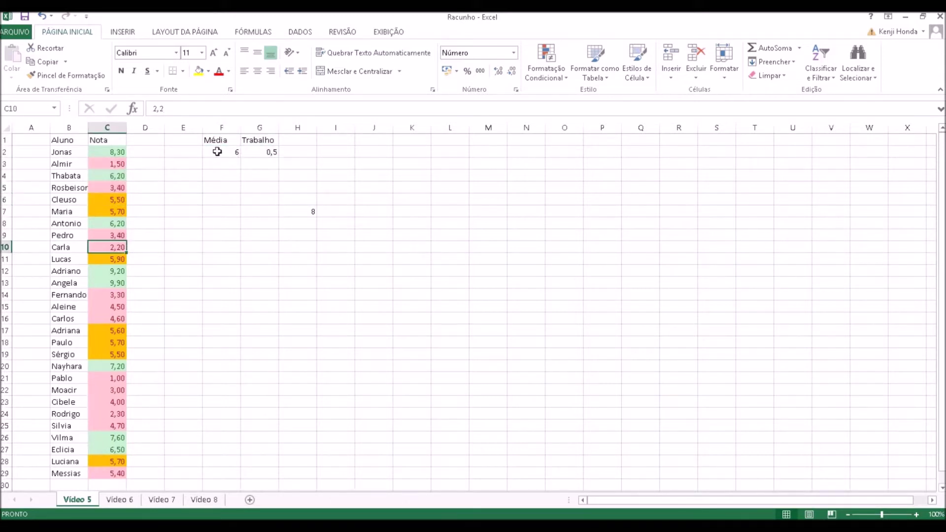
left_click(236, 157)
type("7")
key("Return")
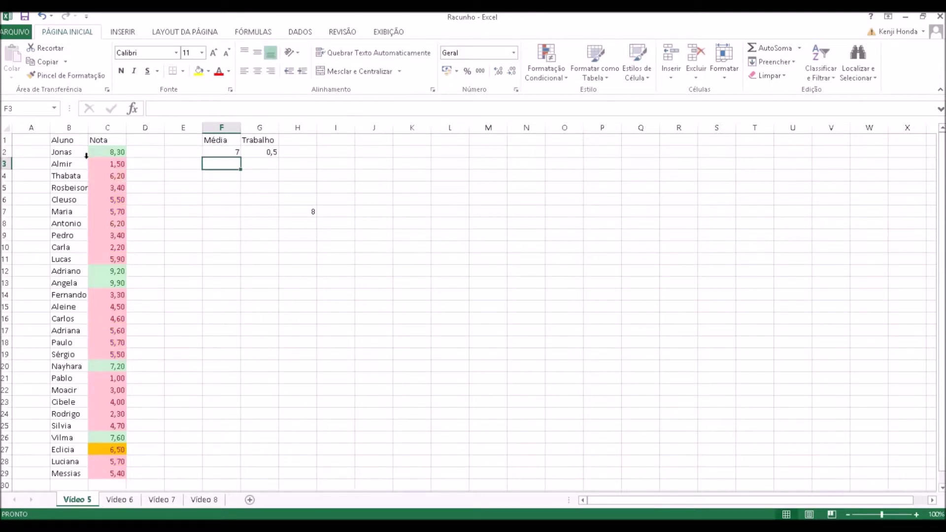
left_click(119, 450)
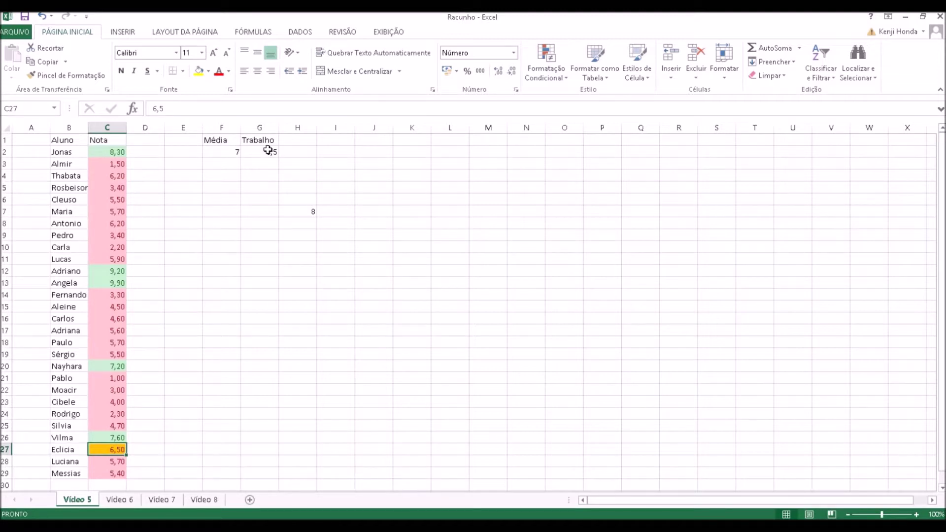
left_click(107, 293)
left_click(104, 207)
left_click(108, 172)
left_click(121, 343)
left_click(118, 368)
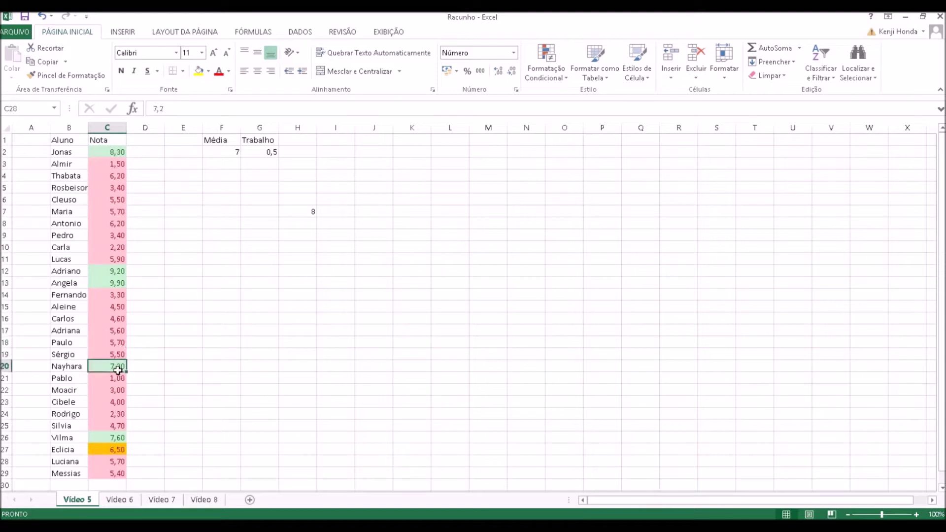
Set Trabalho in G2 to 1 and select the newly orange grades in C21:C22
left_click(112, 271)
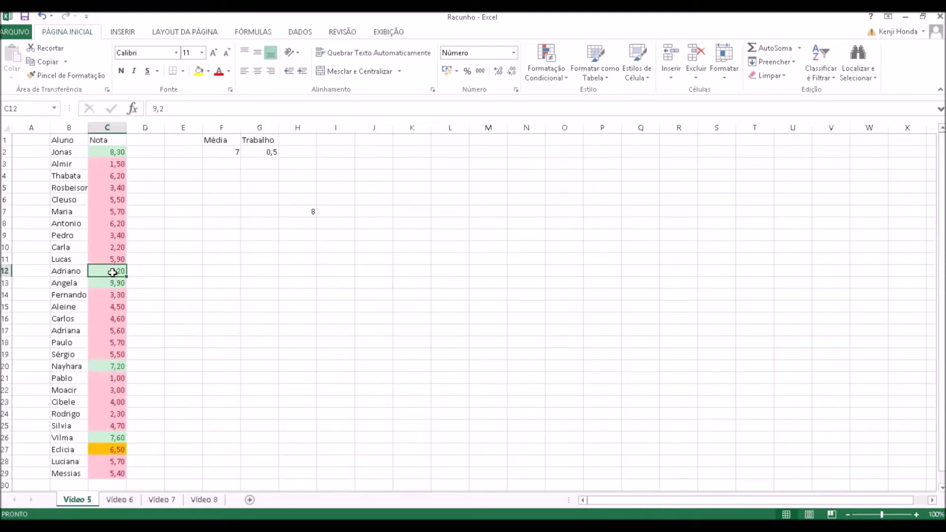
left_click(268, 152)
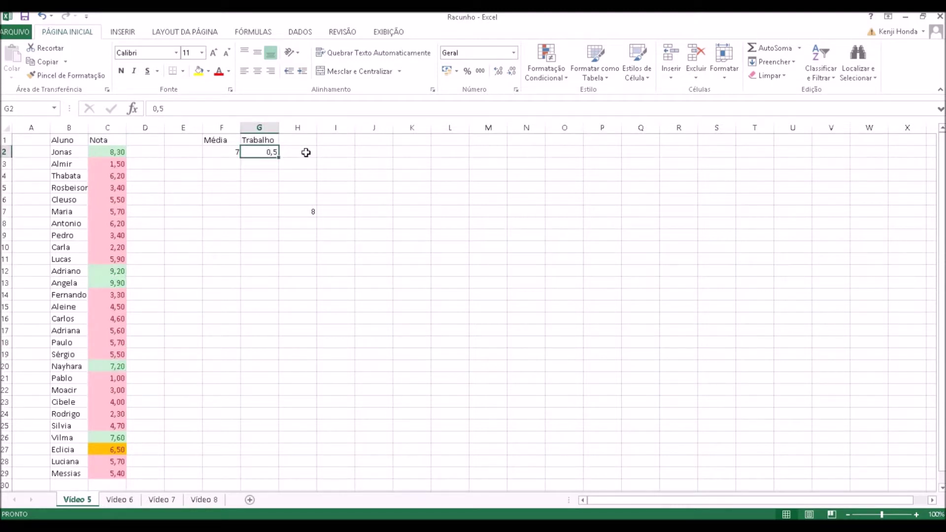
type("1")
key("Return")
left_click(212, 247)
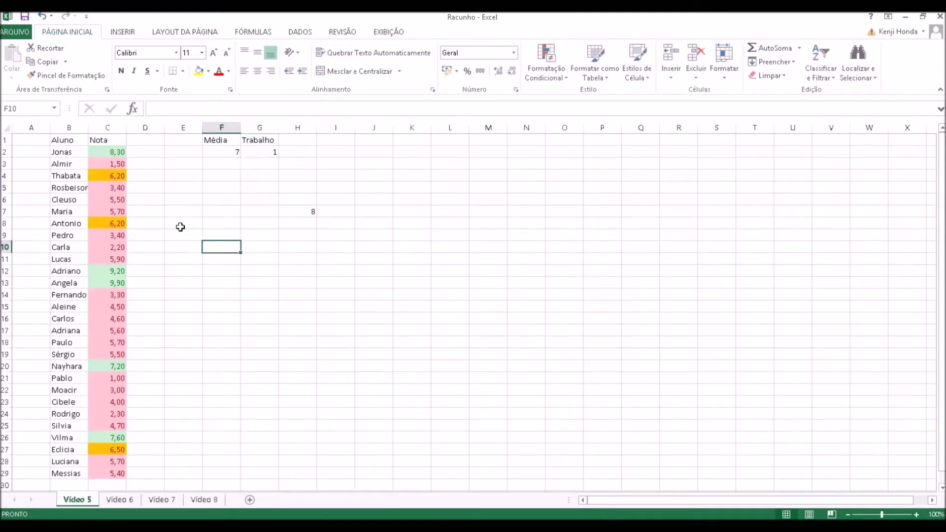
left_click(126, 224)
left_click(115, 178)
left_click_drag(102, 373, 104, 389)
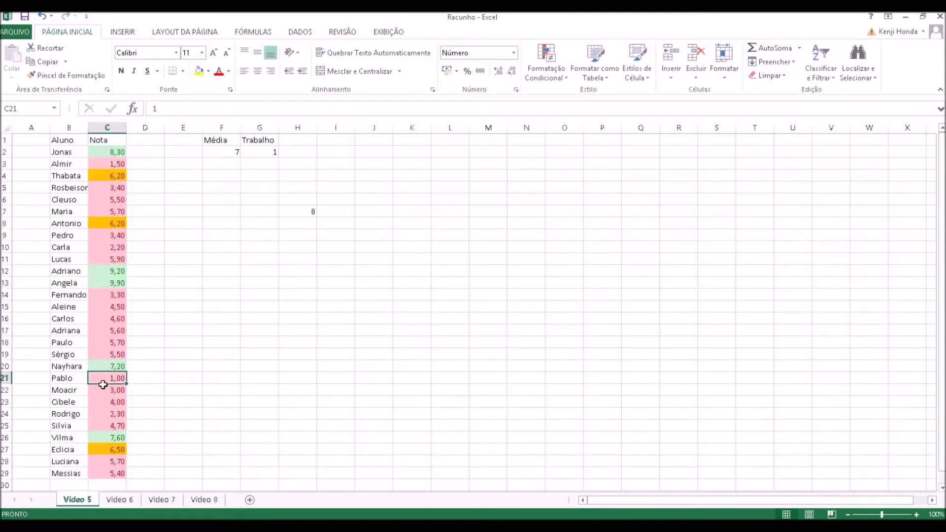
Enter =MAIOR(C2:C29;1) in G9 to return the highest grade
left_click(113, 454)
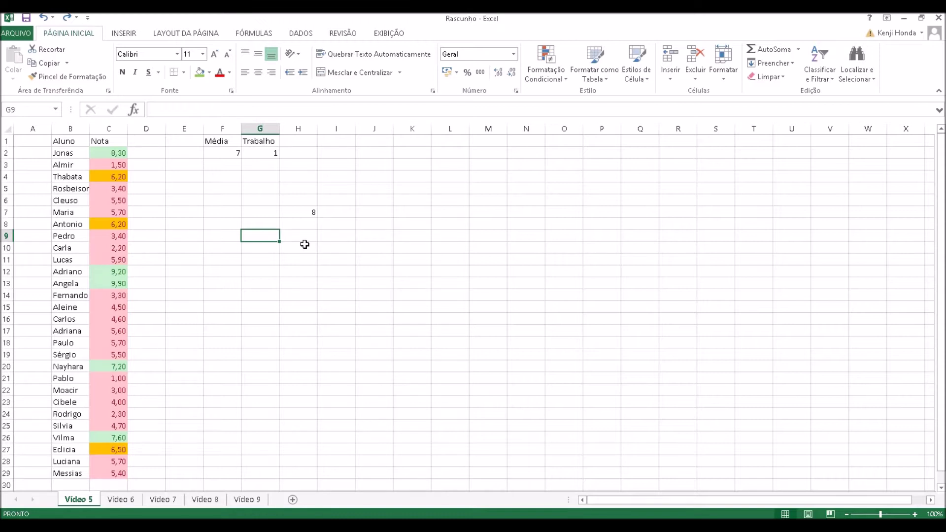
type("=MAIOR(")
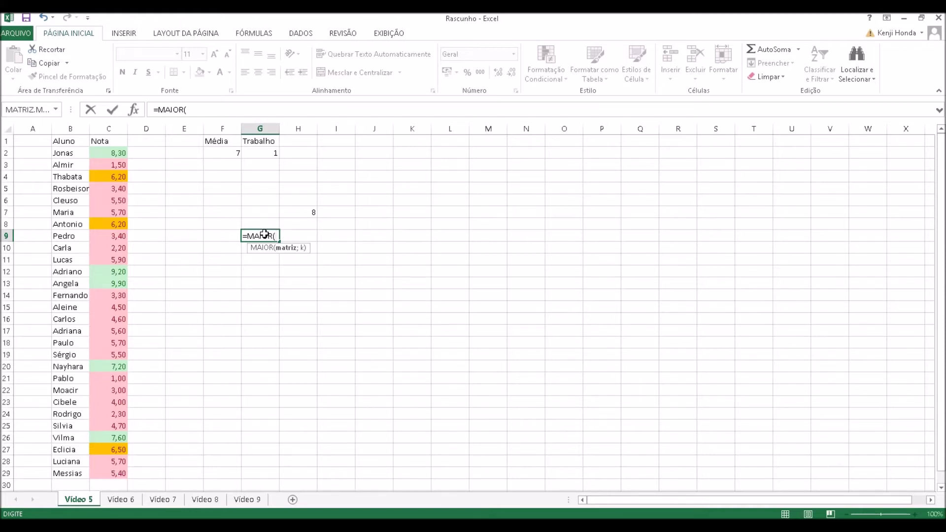
left_click_drag(125, 153, 122, 473)
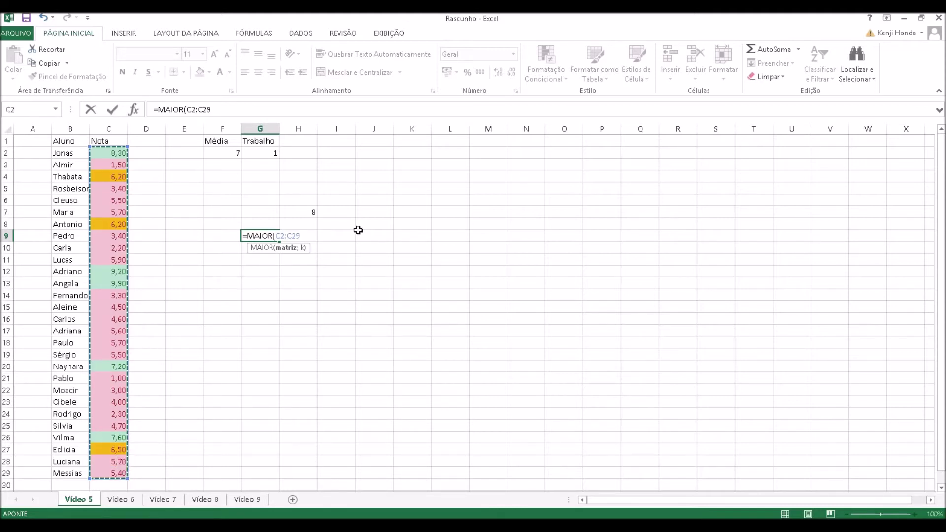
type(";1")
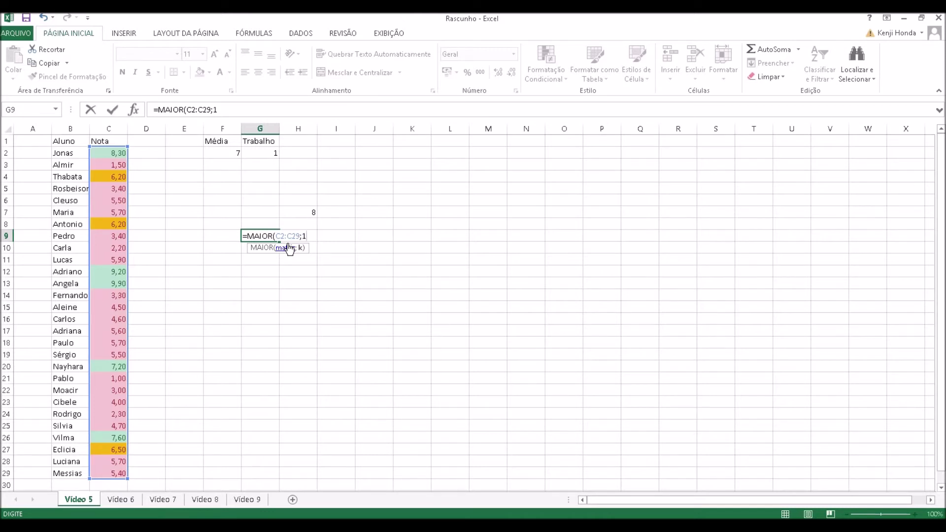
key("Return")
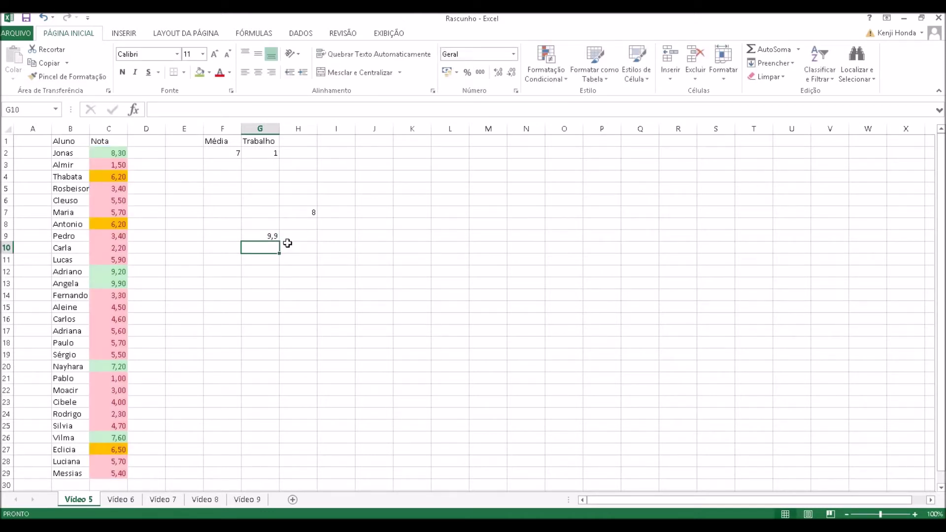
Change G9's k argument from 1 to 2 so it returns 9,2
left_click(278, 236)
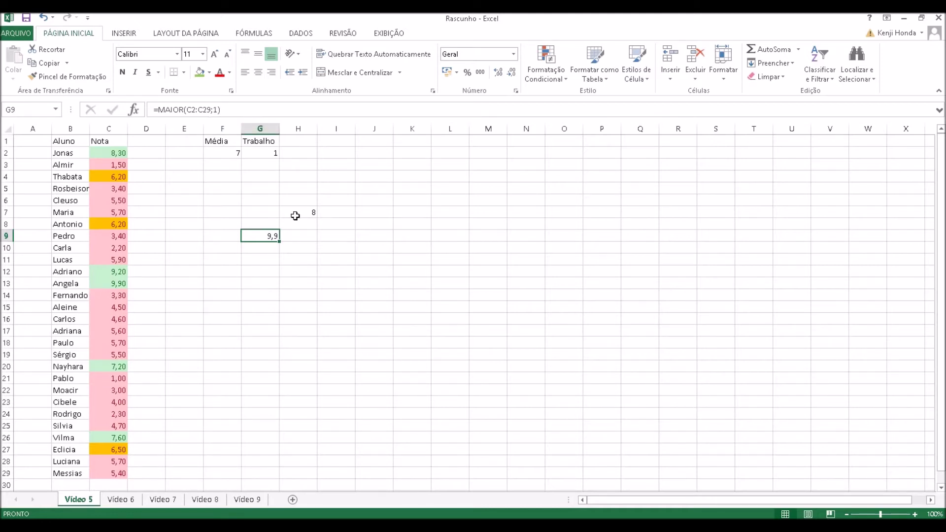
left_click(227, 114)
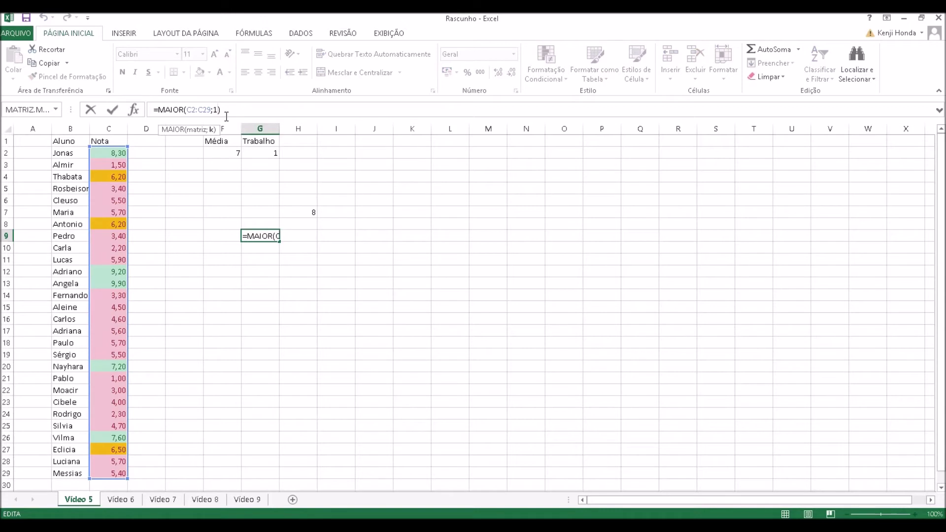
key("BackSpace")
type("2")
key("Return")
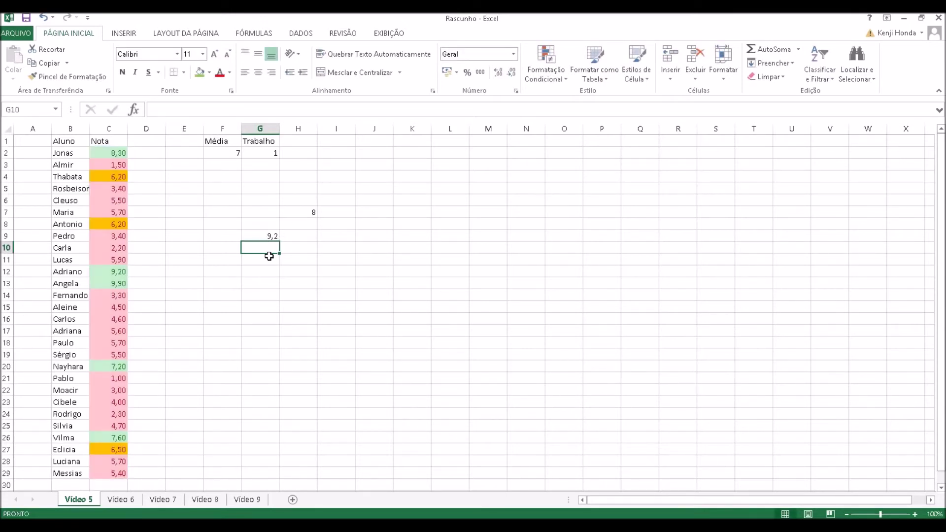
Enter =MENOR(C2:C29;1) in G10 to return the lowest grade
type("=")
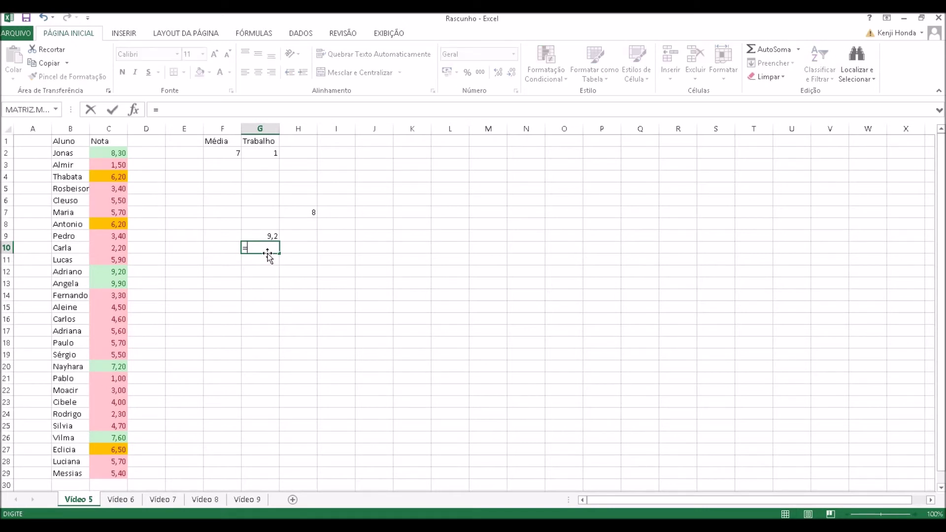
type("MEN")
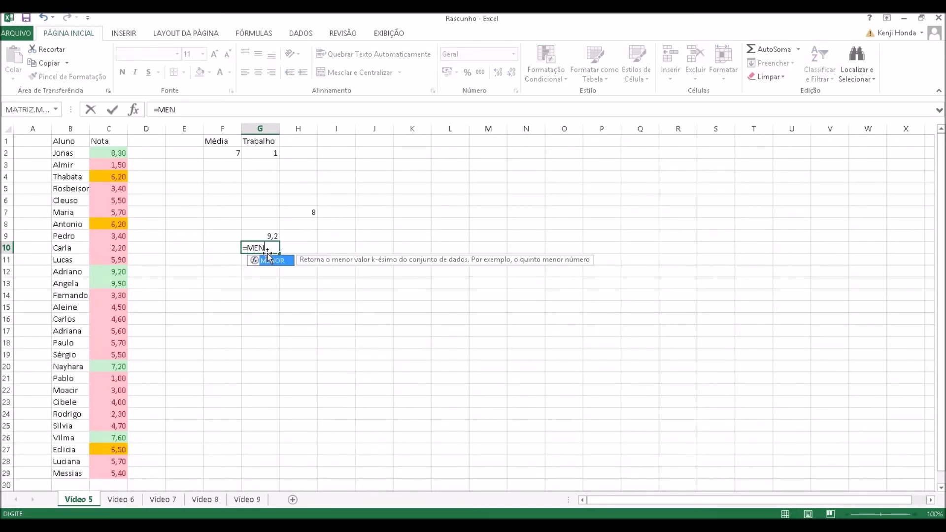
key("Tab")
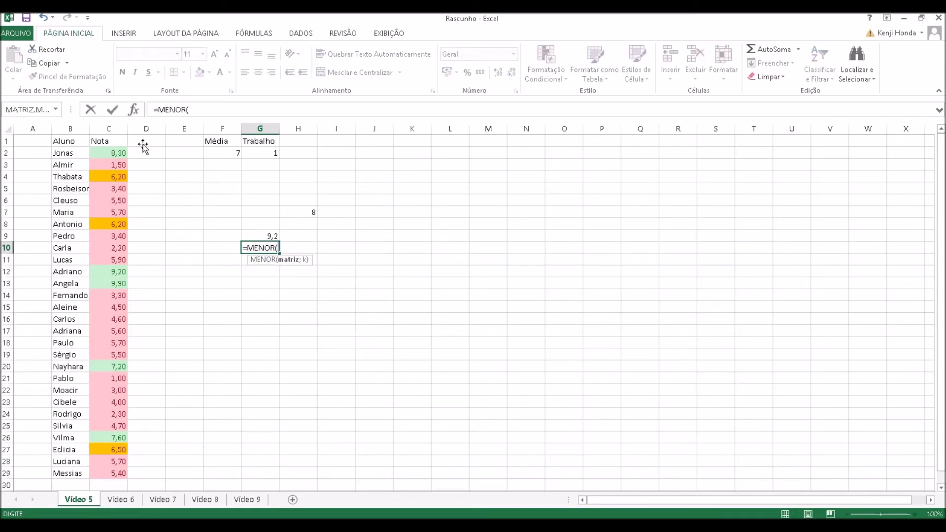
left_click_drag(121, 151, 112, 472)
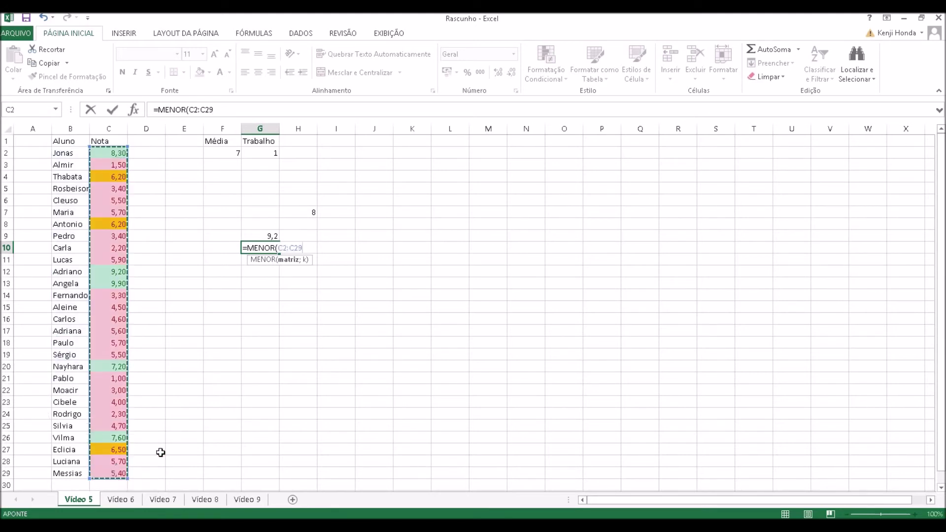
type(";1")
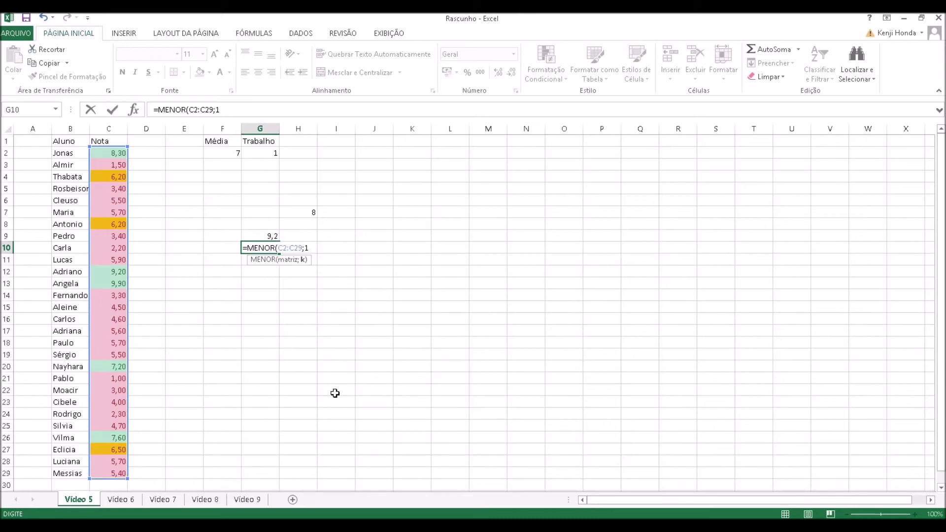
key("Return")
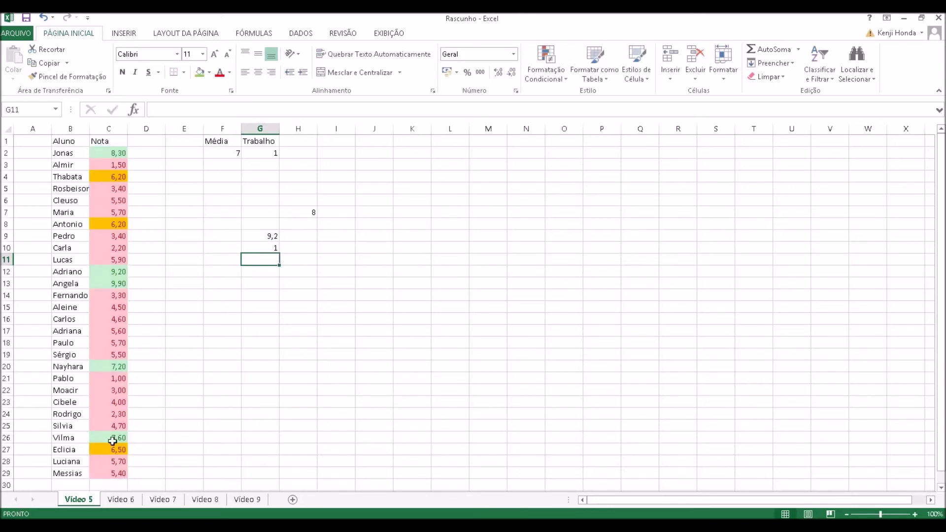
Edit G10's k argument to 2 so it returns the second-lowest grade, 1,5
left_click(272, 248)
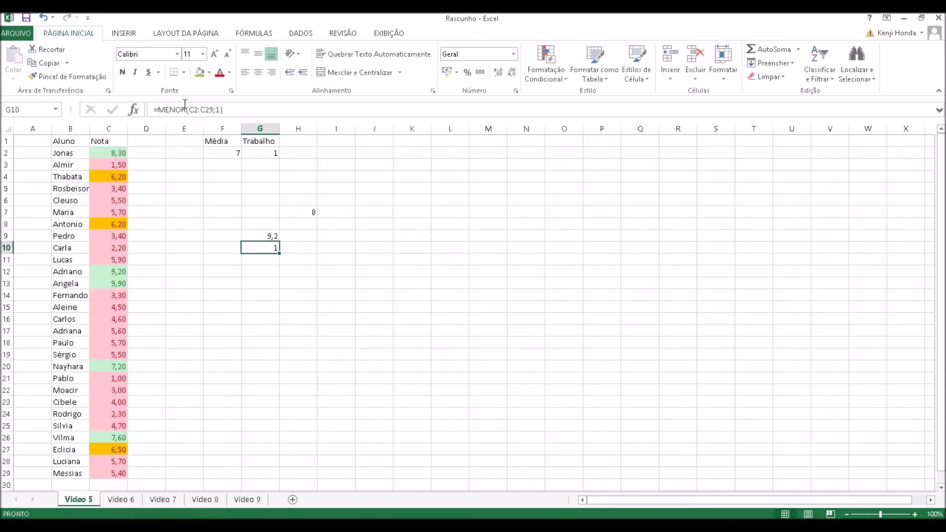
left_click(216, 109)
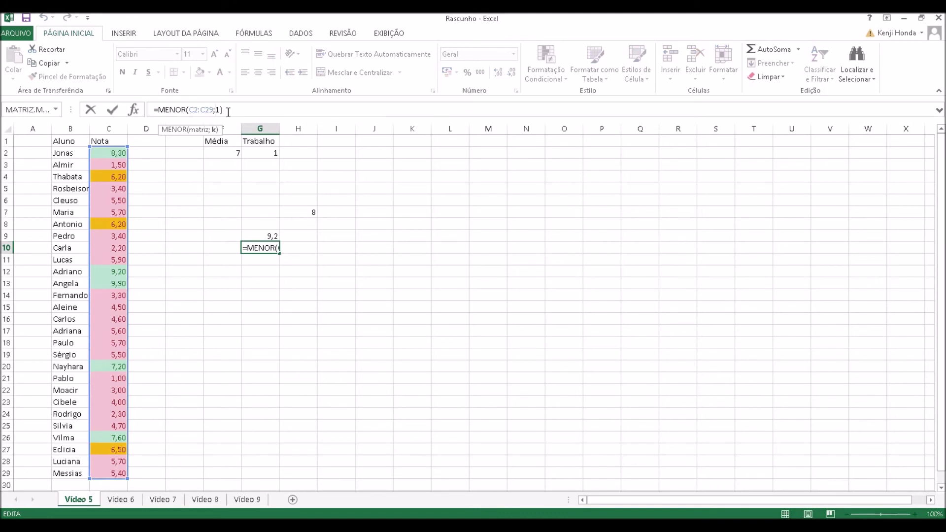
type("2")
key("Return")
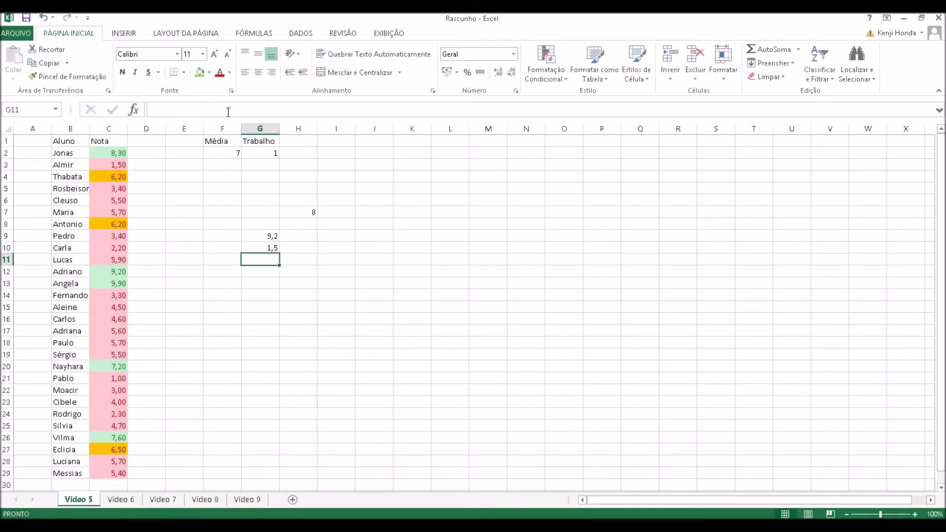
left_click_drag(405, 235, 414, 225)
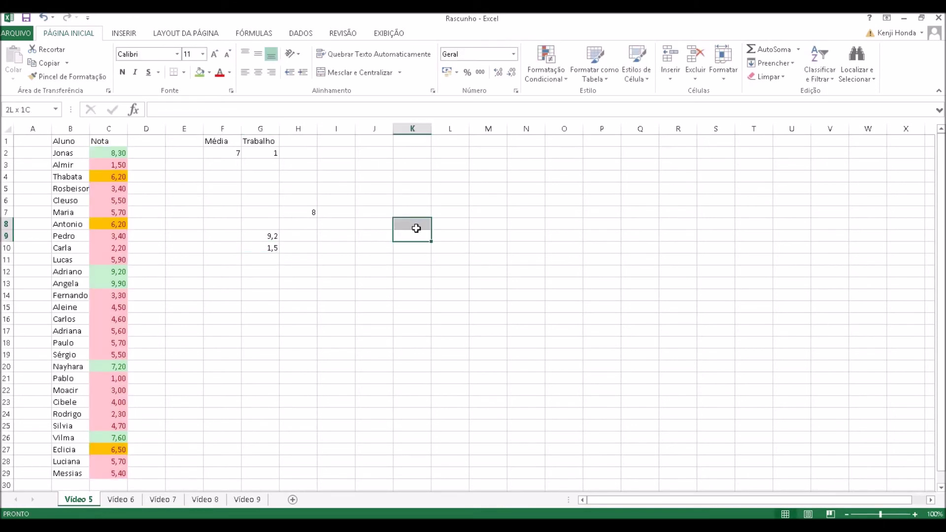
Type 1, 3, 44, 2, 7 and 445 into N1:O3, then start =MAIOR( in H9
left_click(531, 143)
type("1")
key("Tab")
type("3")
key("Return")
type("44")
key("Tab")
key("Down")
type("2")
key("Up")
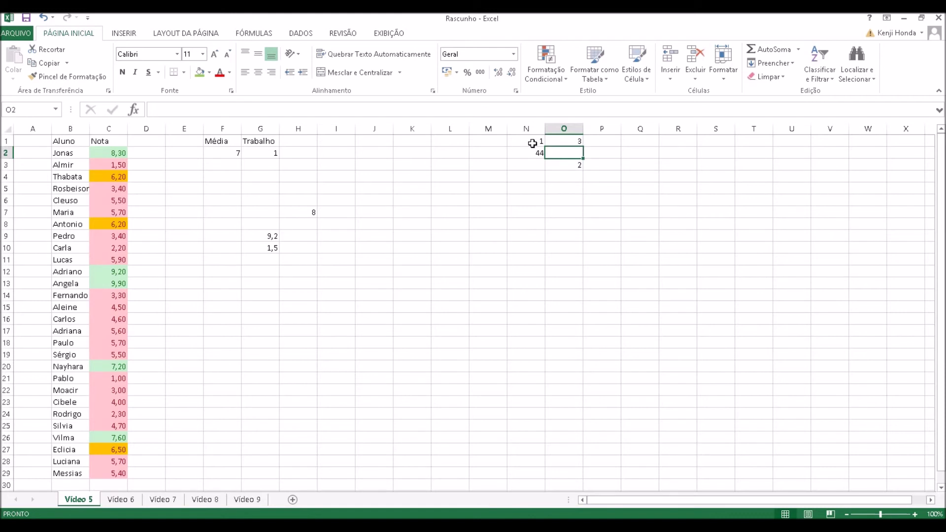
type("7")
key("Return")
type("445")
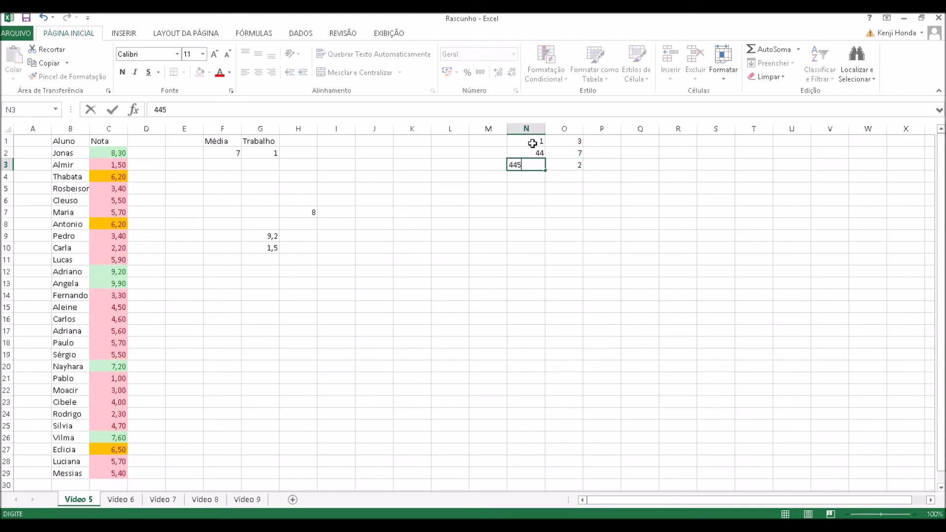
key("Return")
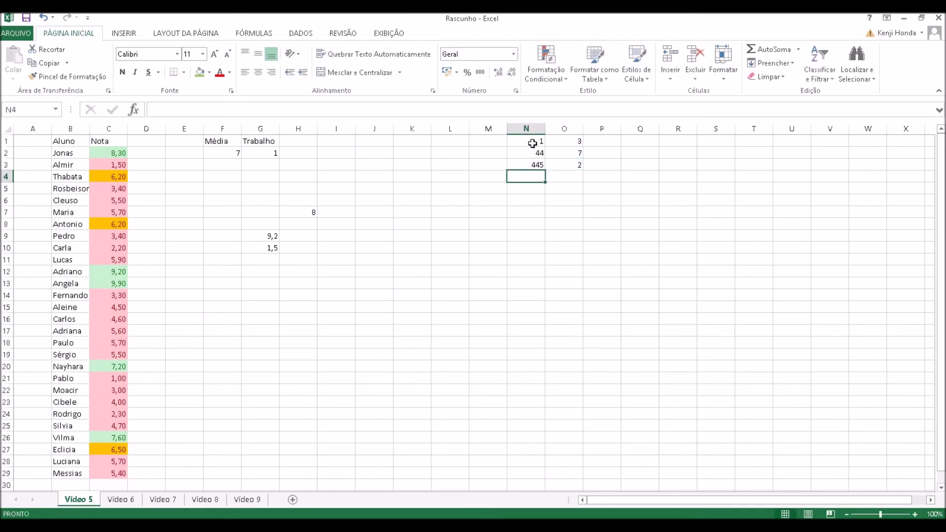
left_click(311, 235)
type("=MAIOR(")
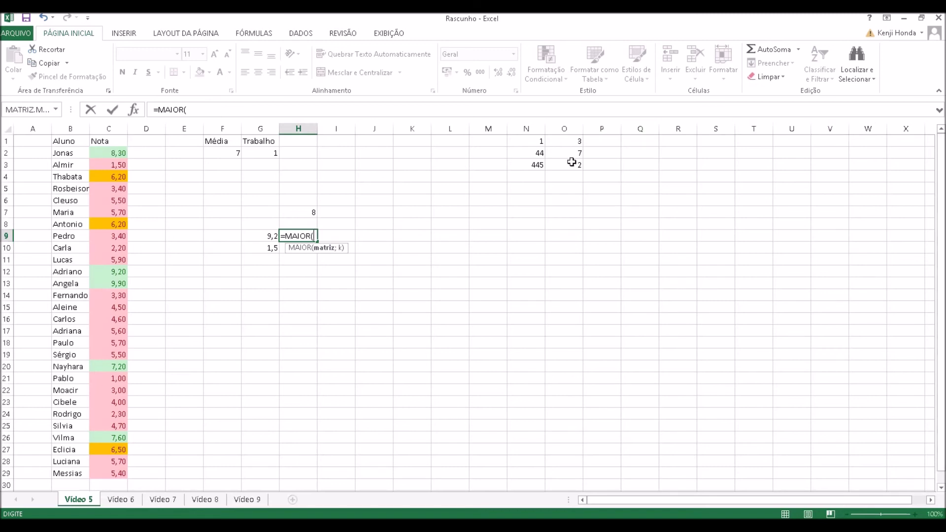
Finish H9 as =MAIOR(N1:O3;1) over the sample numbers and confirm it returns 445
left_click_drag(538, 143, 567, 162)
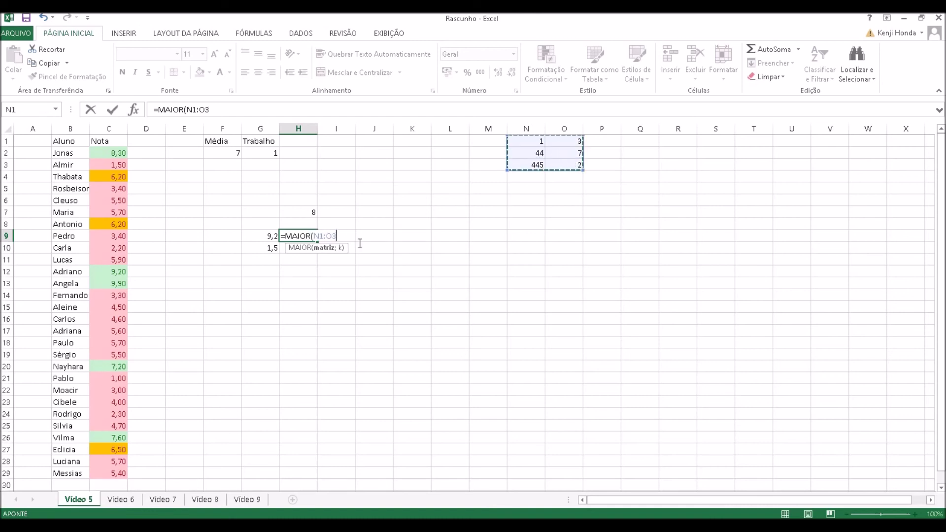
type(";1")
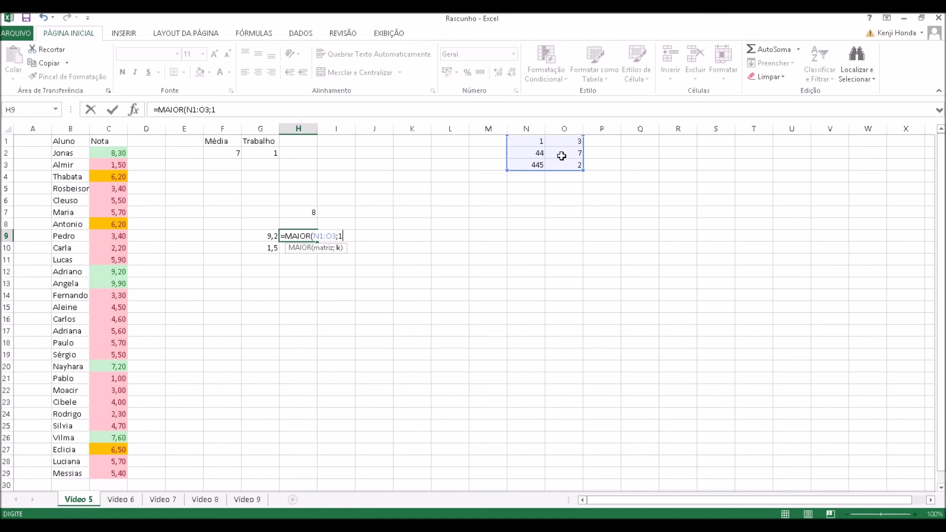
key("Return")
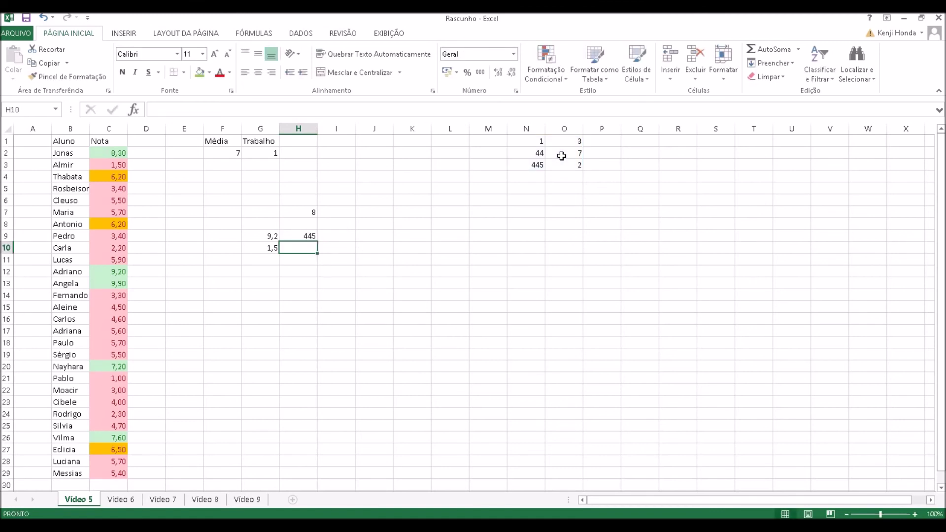
left_click(315, 237)
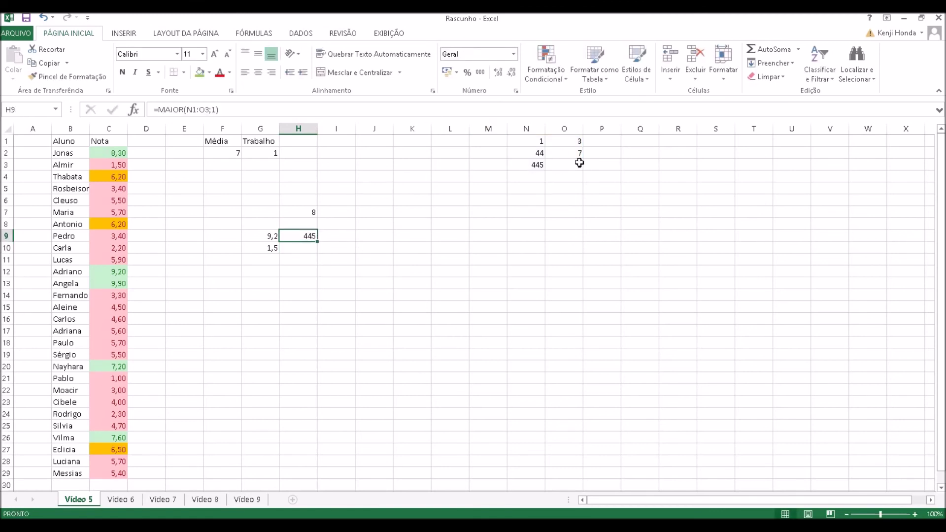